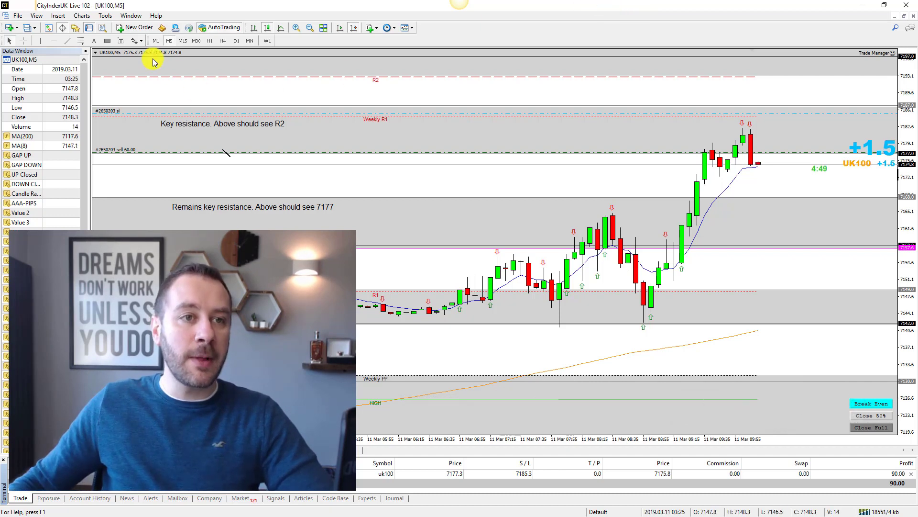
# - Place a blue down-arrow marker above the most recent UK100 M5 candle highs
pyautogui.click(135, 42)
pyautogui.click(139, 74)
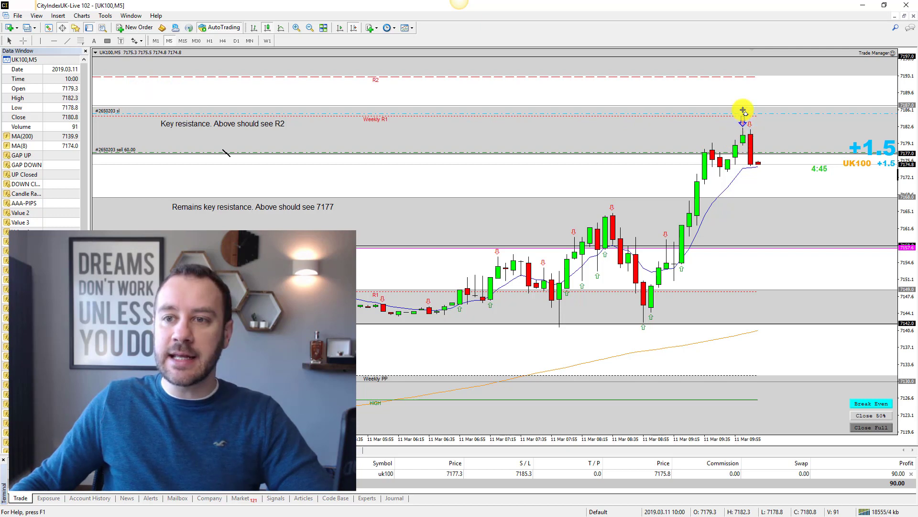
pyautogui.click(742, 87)
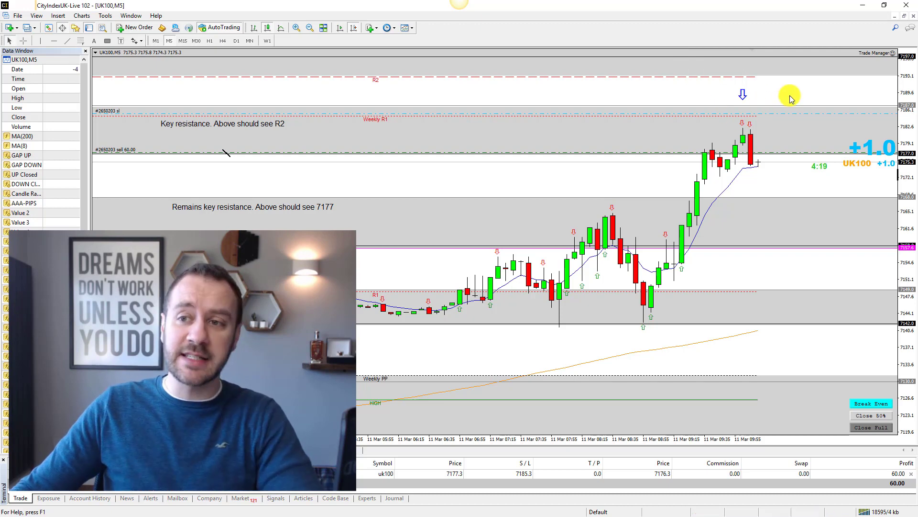
pyautogui.scroll(-1, 799, 91)
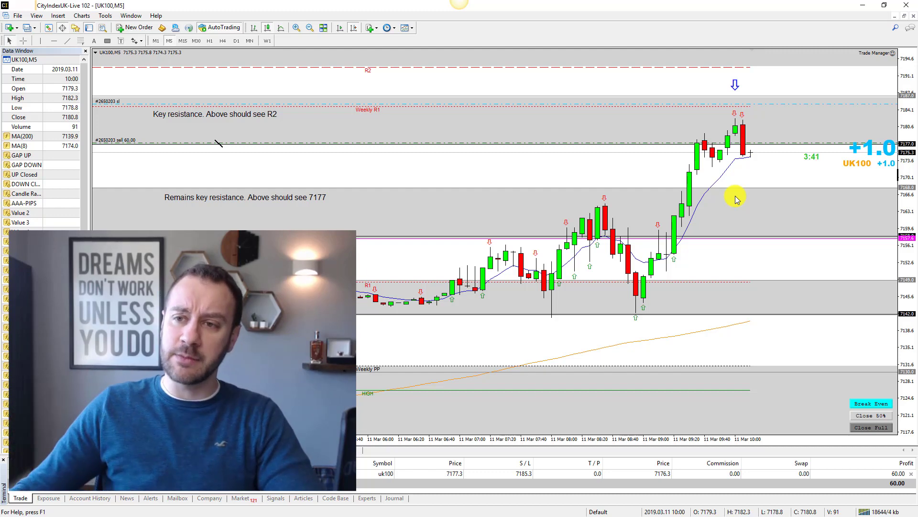
# - Pan the chart to higher prices, read rally candle prices with the crosshair, and pick the Trendline tool
pyautogui.moveTo(807, 177); pyautogui.dragTo(808, 207)
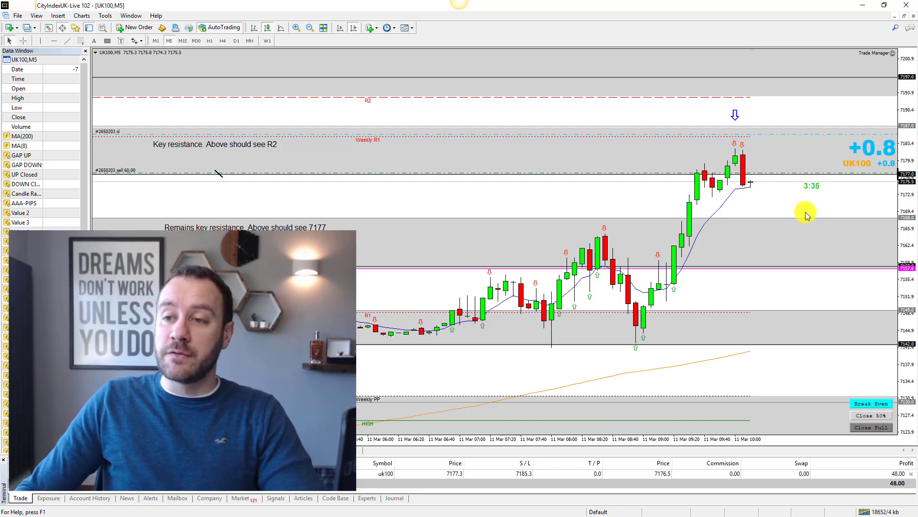
pyautogui.moveTo(805, 210); pyautogui.dragTo(793, 226)
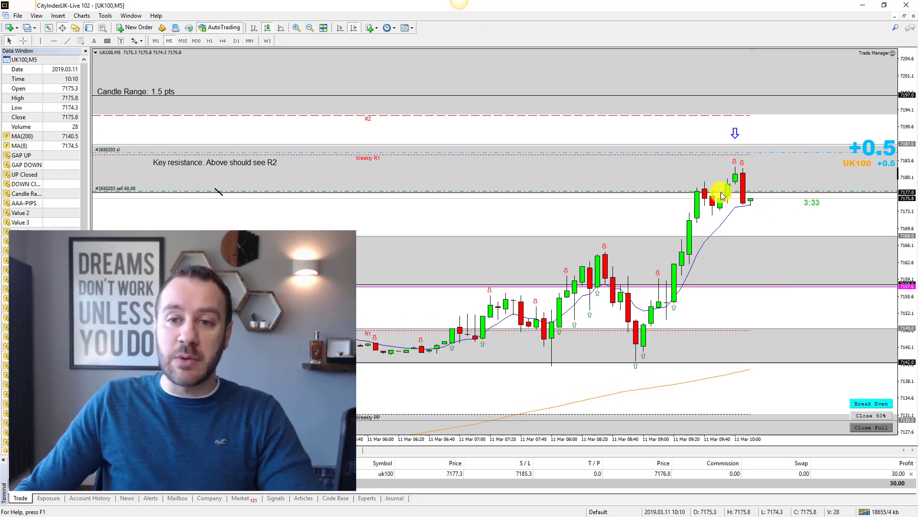
pyautogui.middleClick(622, 152)
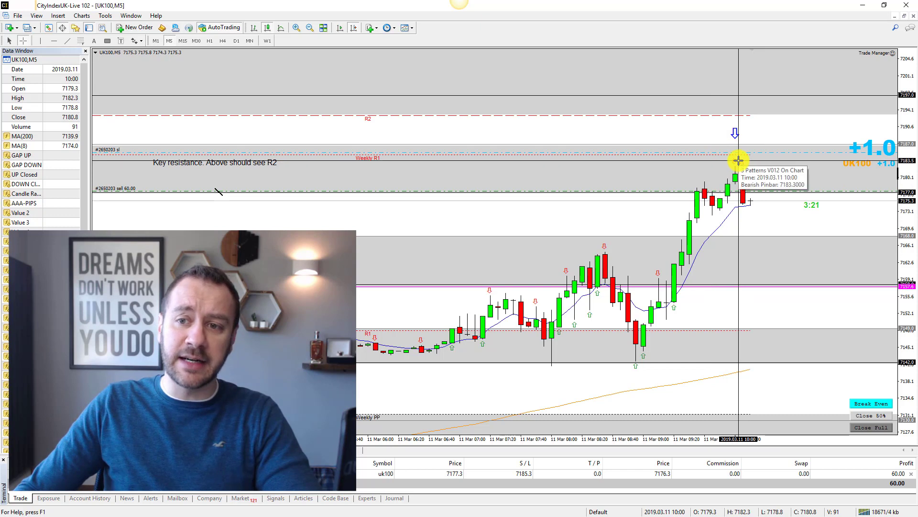
pyautogui.moveTo(745, 201)
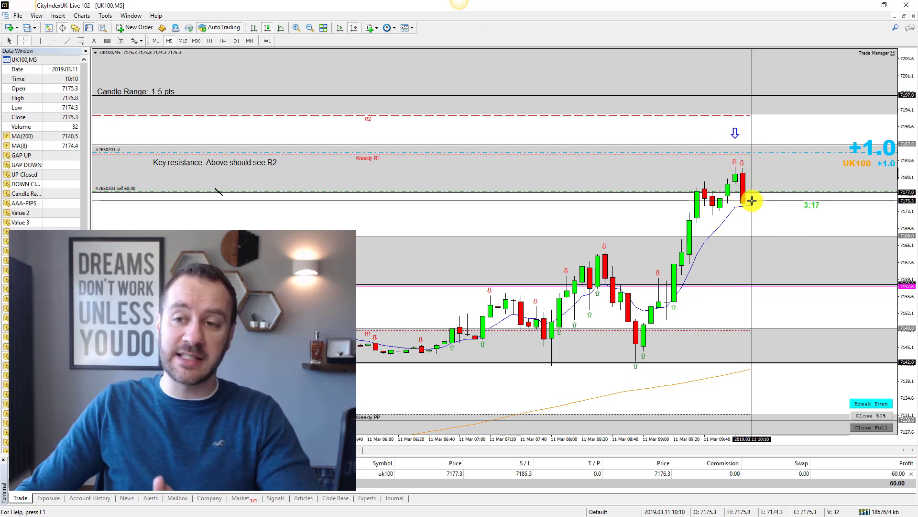
pyautogui.middleClick(771, 207)
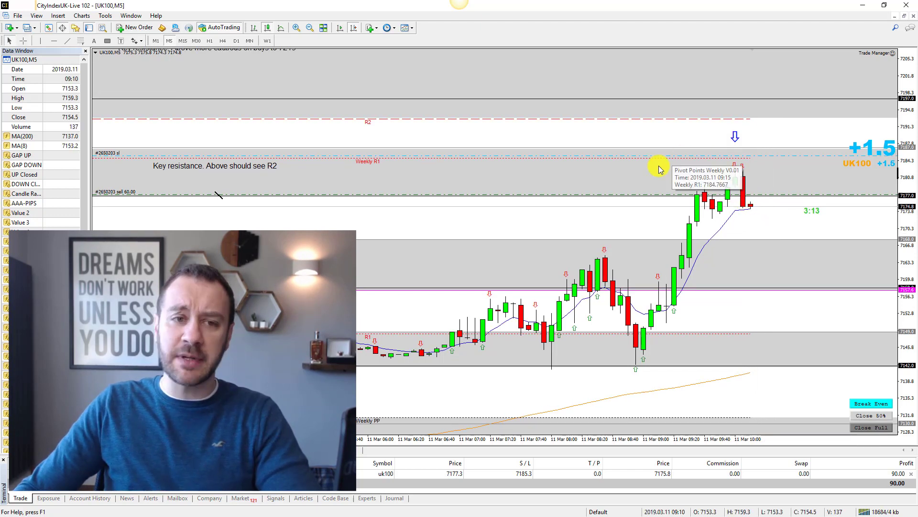
pyautogui.click(68, 40)
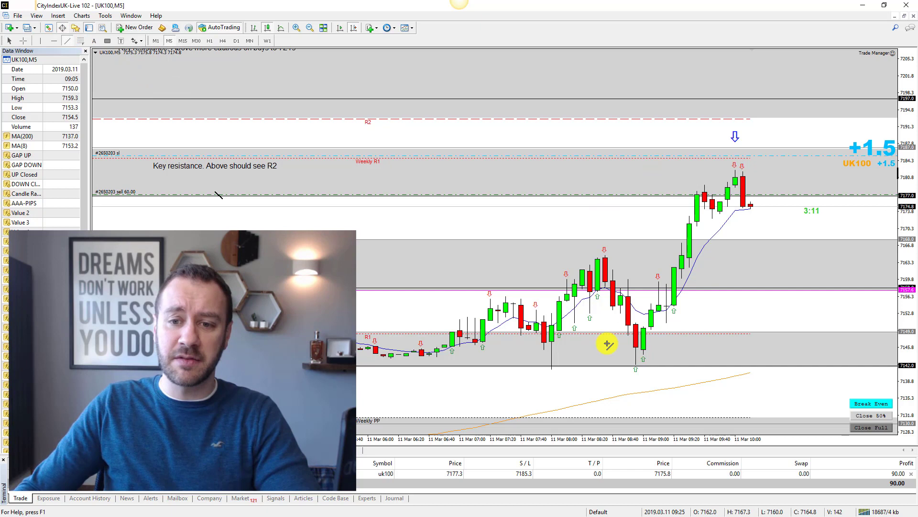
pyautogui.moveTo(452, 369)
pyautogui.mouseDown()
pyautogui.moveTo(592, 273)
pyautogui.moveTo(713, 167)
pyautogui.mouseUp()
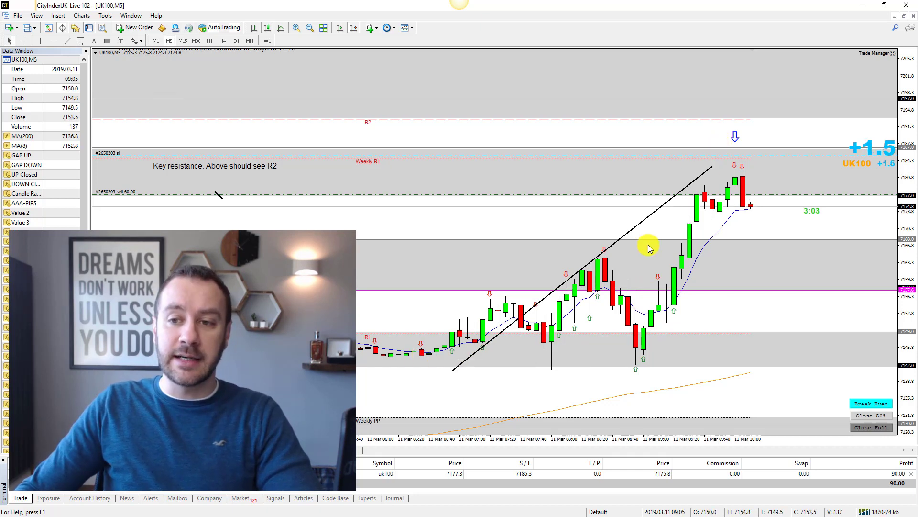
pyautogui.middleClick(669, 310)
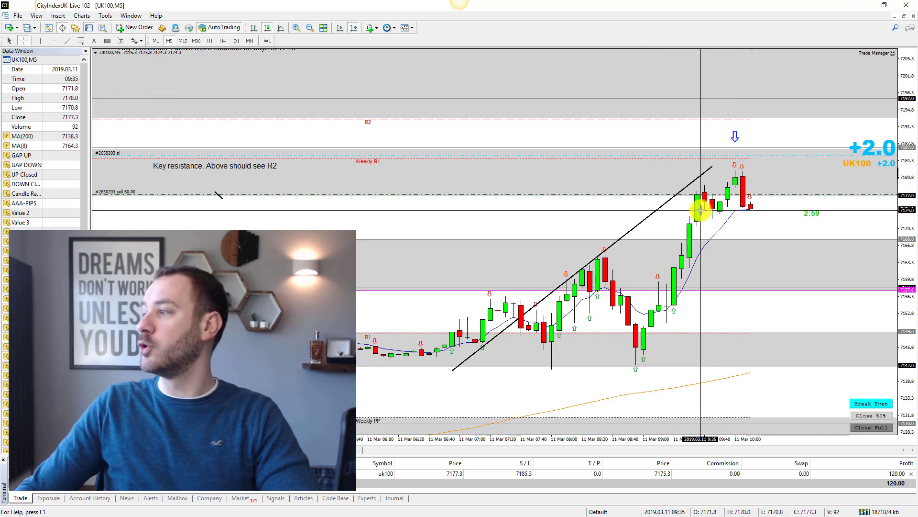
pyautogui.middleClick(702, 194)
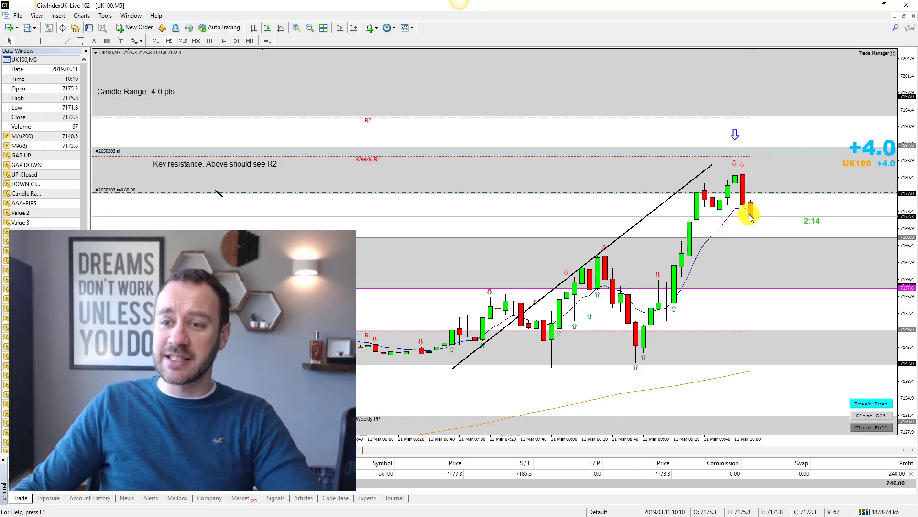
pyautogui.moveTo(745, 167)
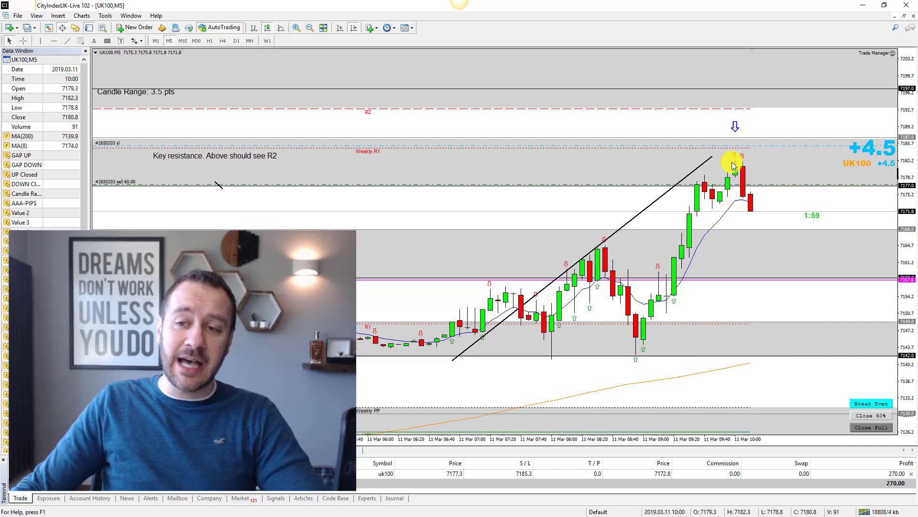
pyautogui.middleClick(729, 208)
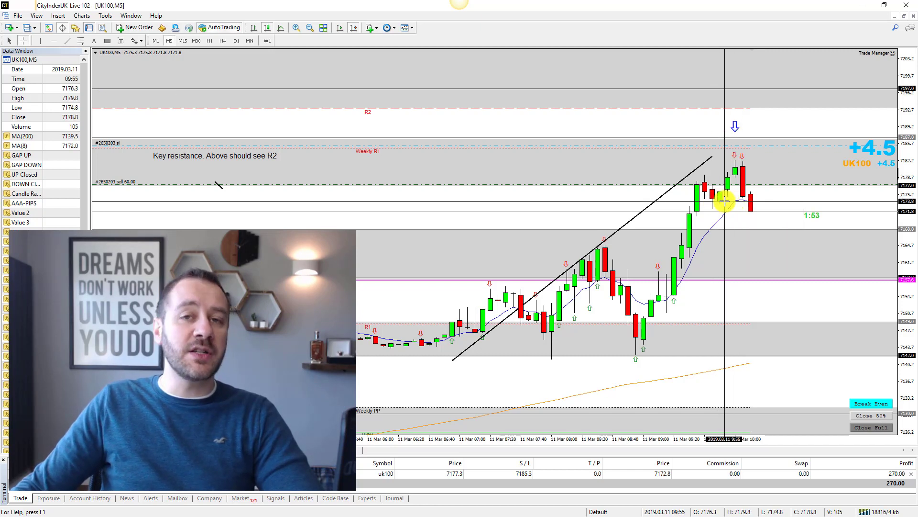
pyautogui.middleClick(730, 185)
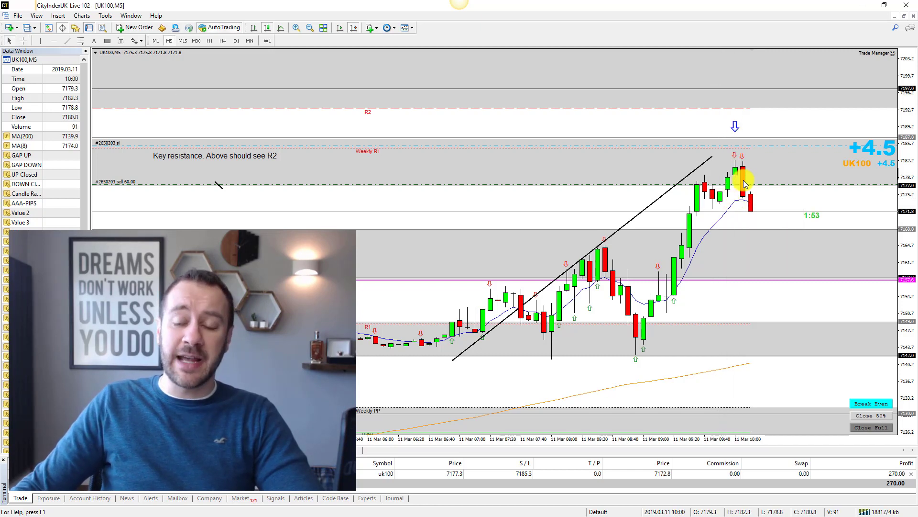
pyautogui.middleClick(755, 211)
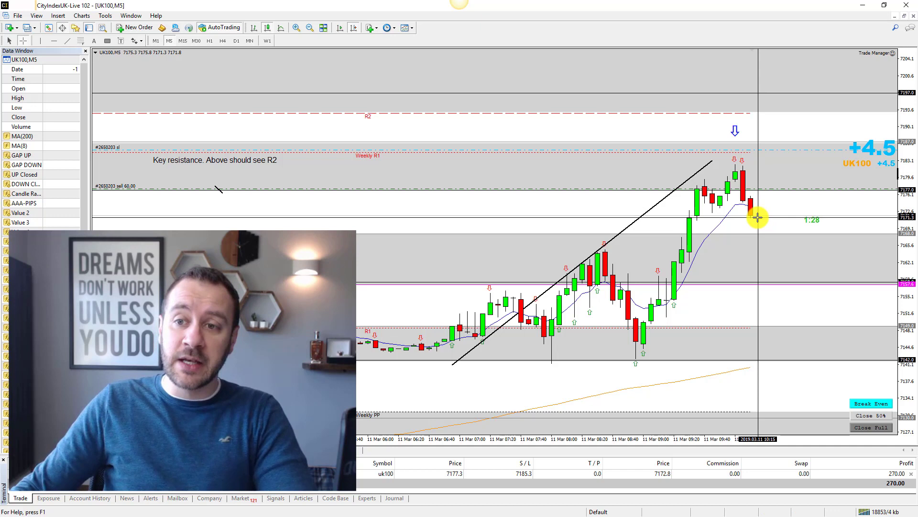
# - Pan to reveal the R2 line, inspect earlier and recent candles with the crosshair, and select Trendline
pyautogui.click(768, 212)
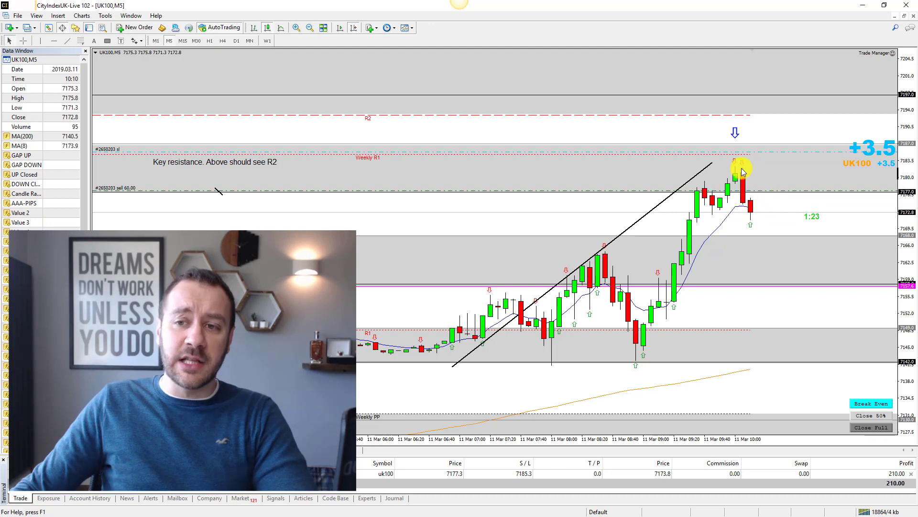
pyautogui.moveTo(752, 204)
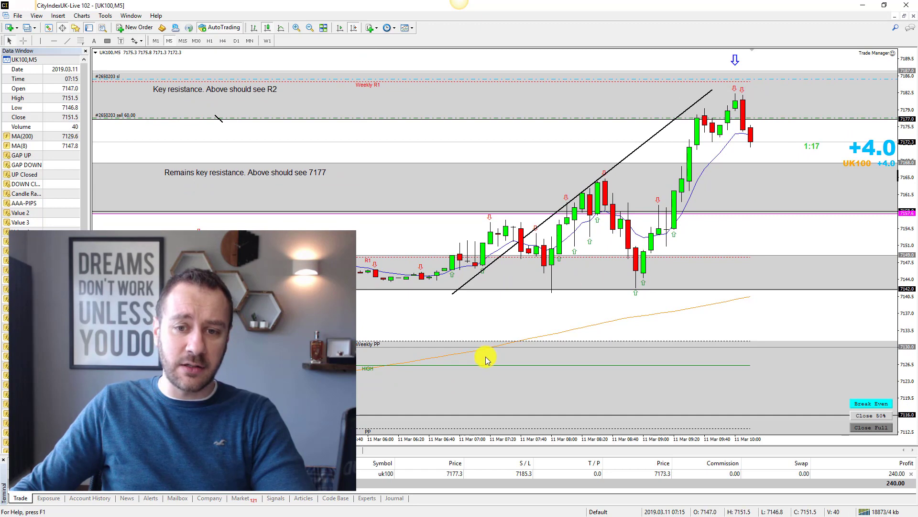
pyautogui.middleClick(523, 365)
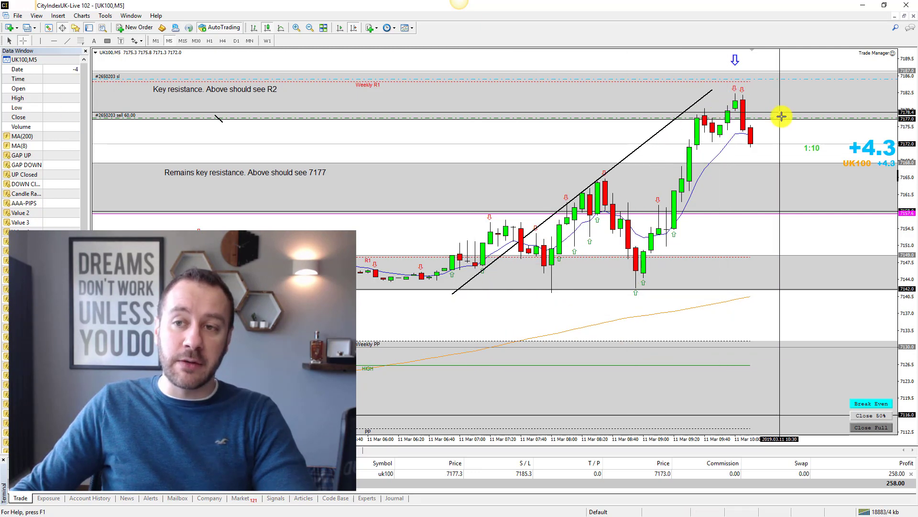
pyautogui.moveTo(810, 95); pyautogui.dragTo(774, 141)
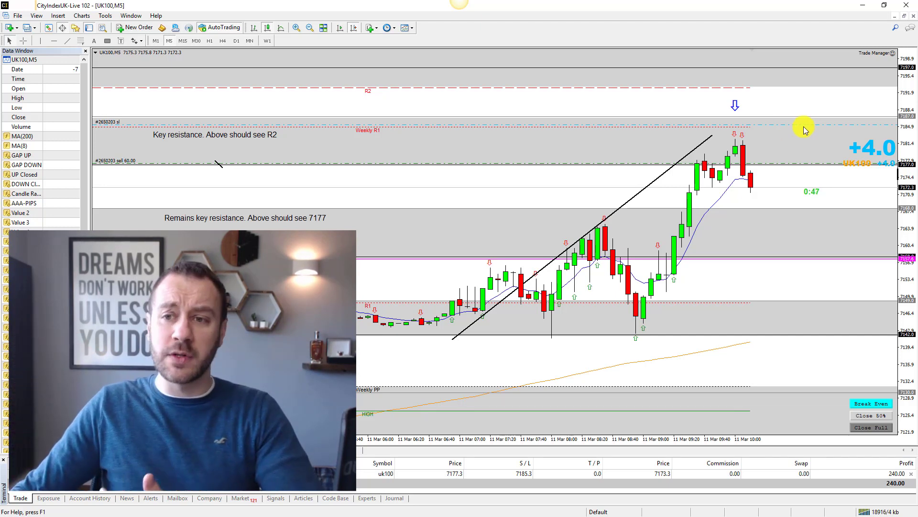
pyautogui.moveTo(737, 151)
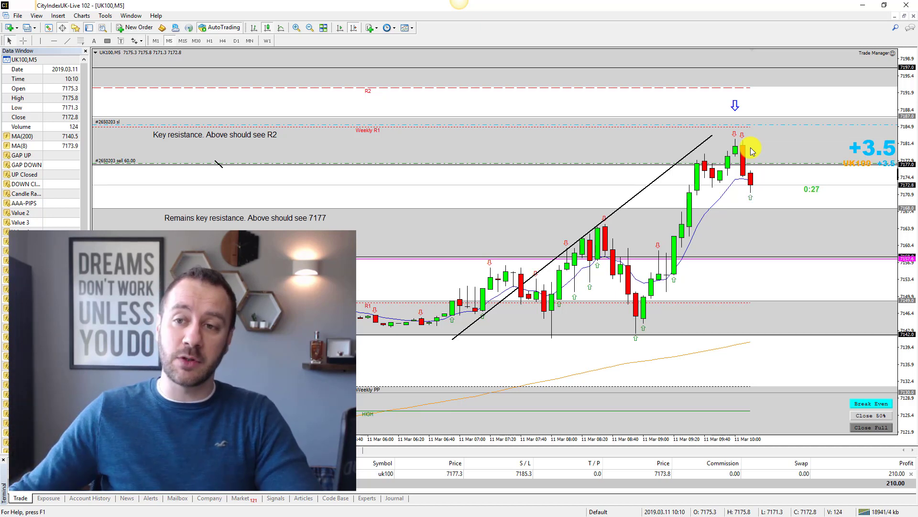
pyautogui.middleClick(723, 192)
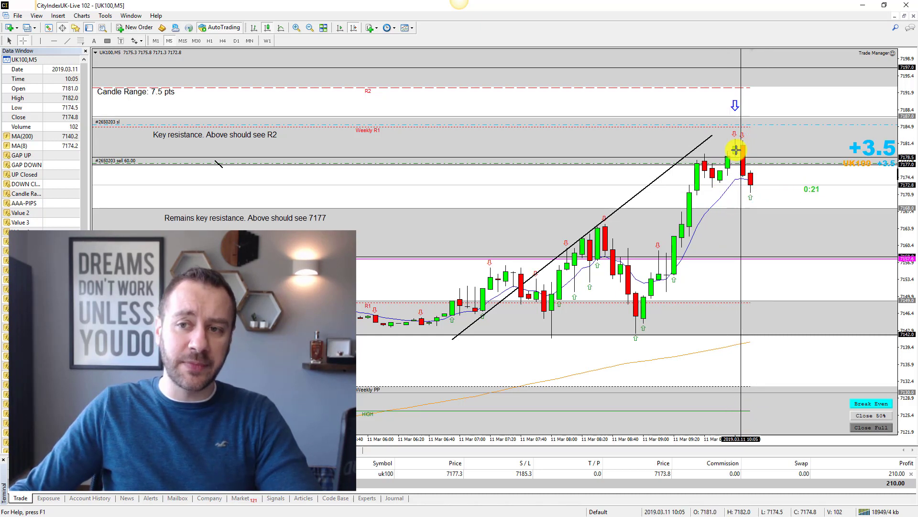
pyautogui.middleClick(740, 234)
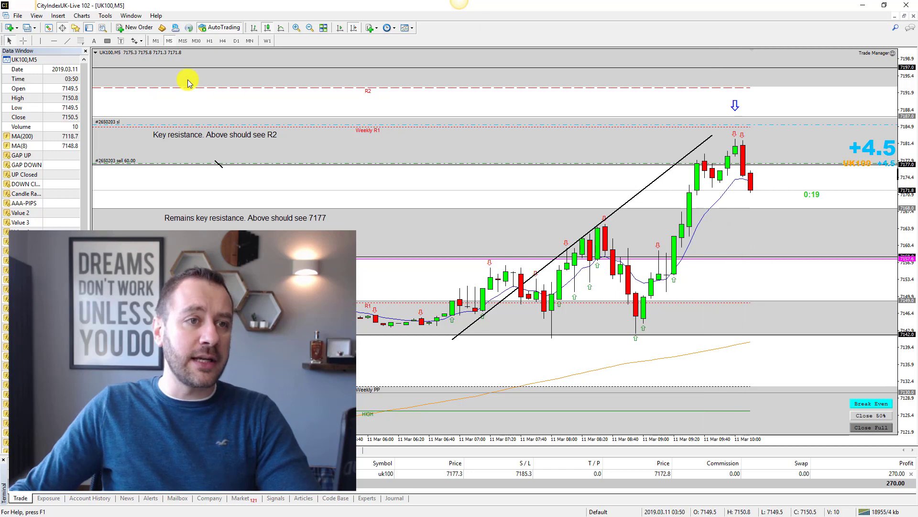
pyautogui.click(67, 41)
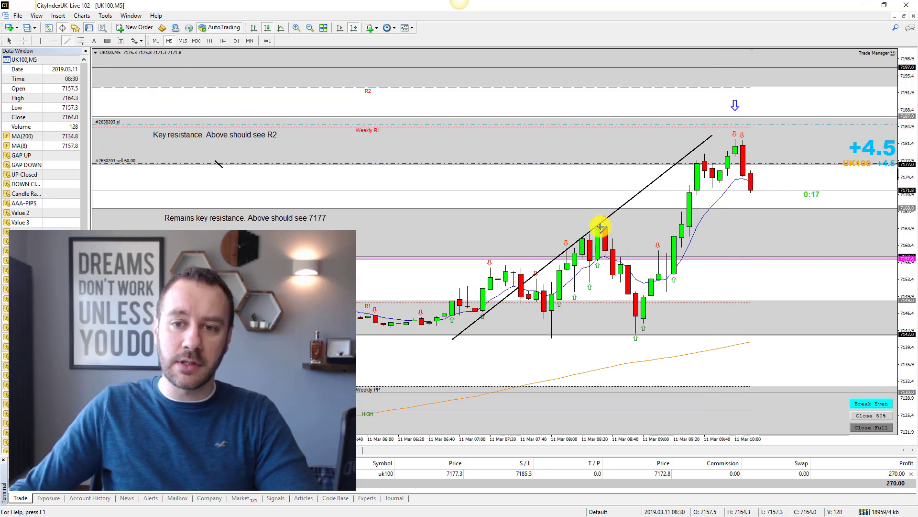
pyautogui.moveTo(601, 227); pyautogui.dragTo(865, 225)
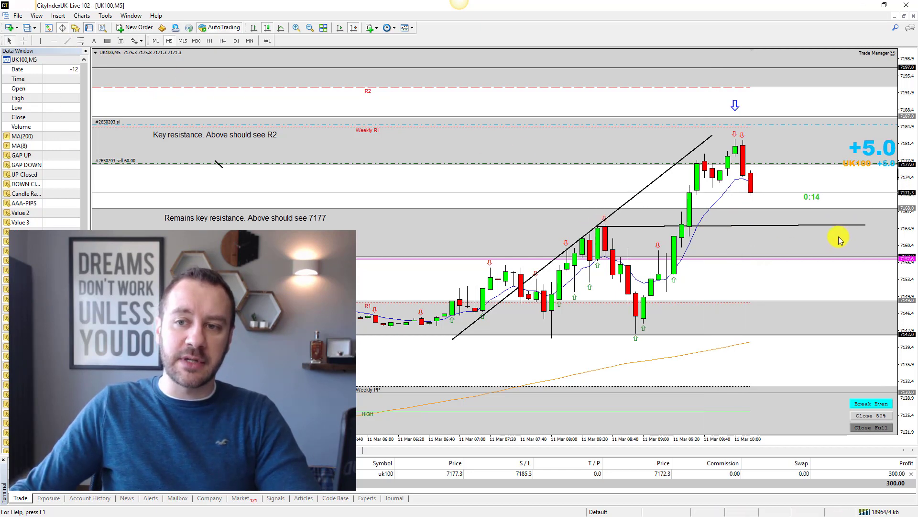
pyautogui.middleClick(737, 140)
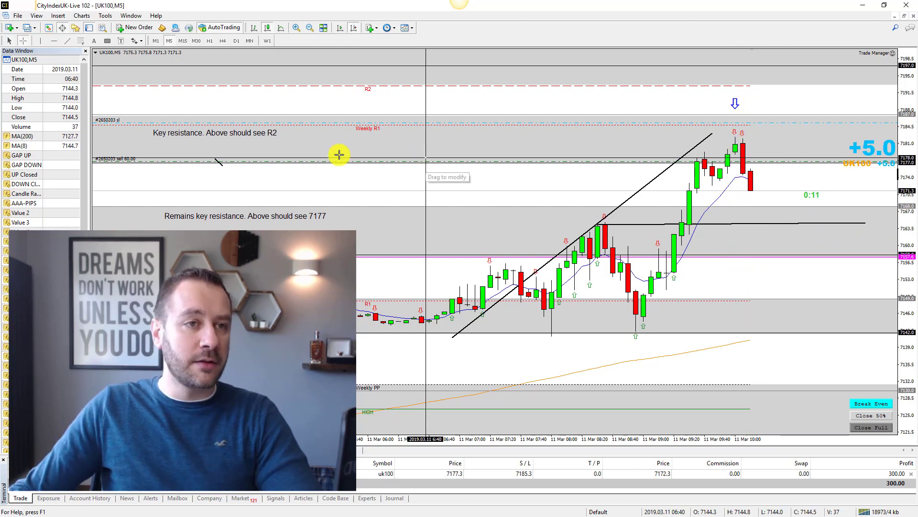
pyautogui.click(67, 41)
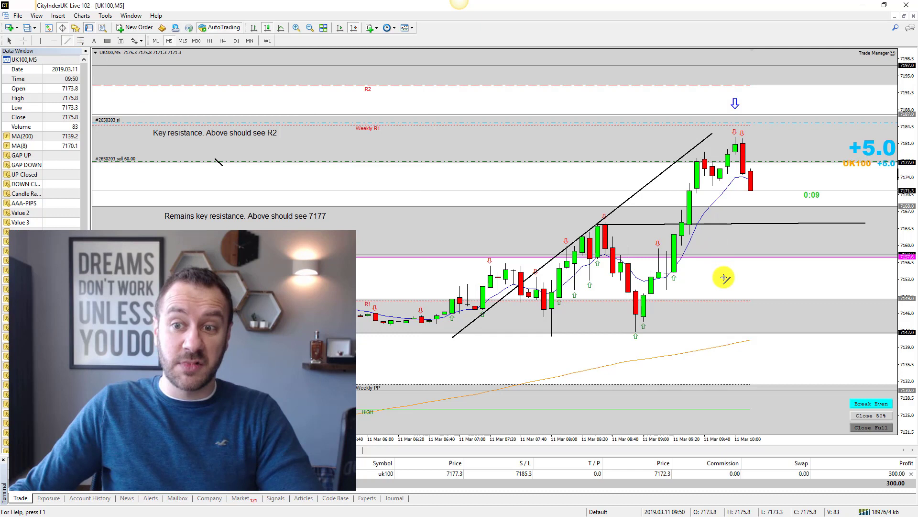
pyautogui.moveTo(720, 274); pyautogui.dragTo(758, 274)
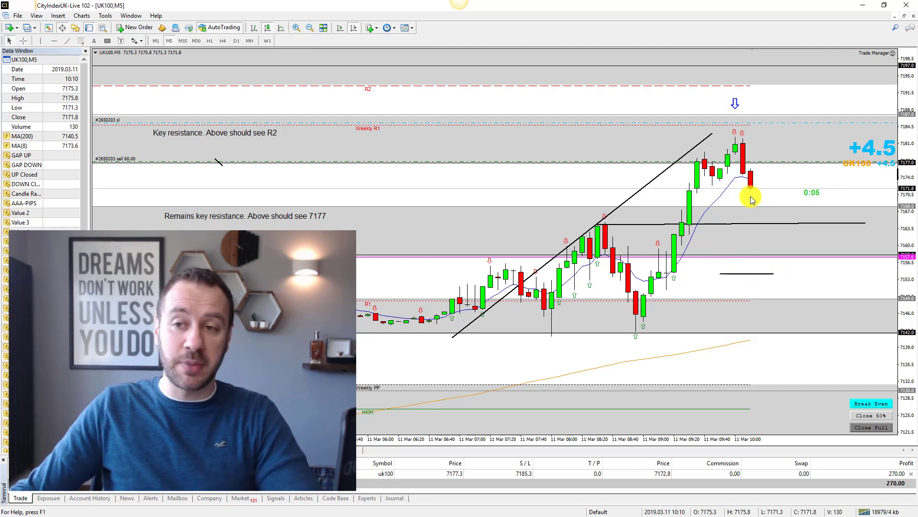
pyautogui.middleClick(596, 232)
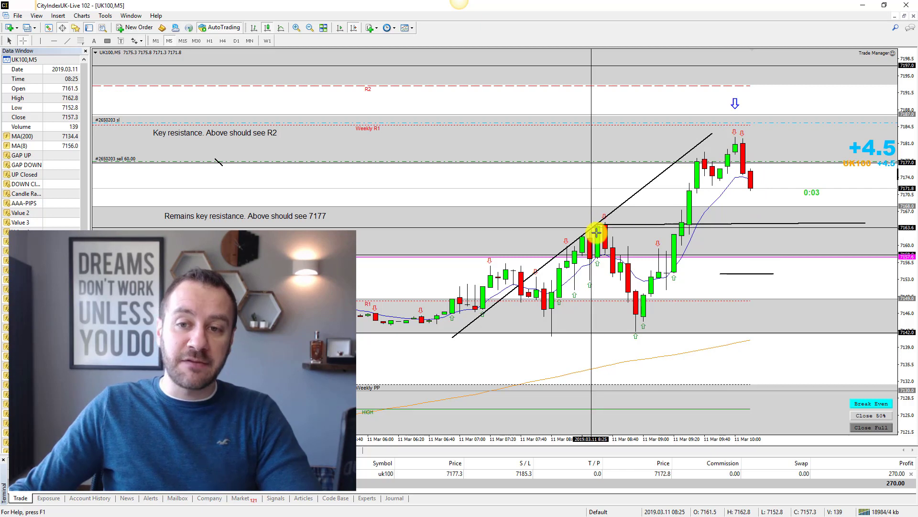
pyautogui.click(67, 40)
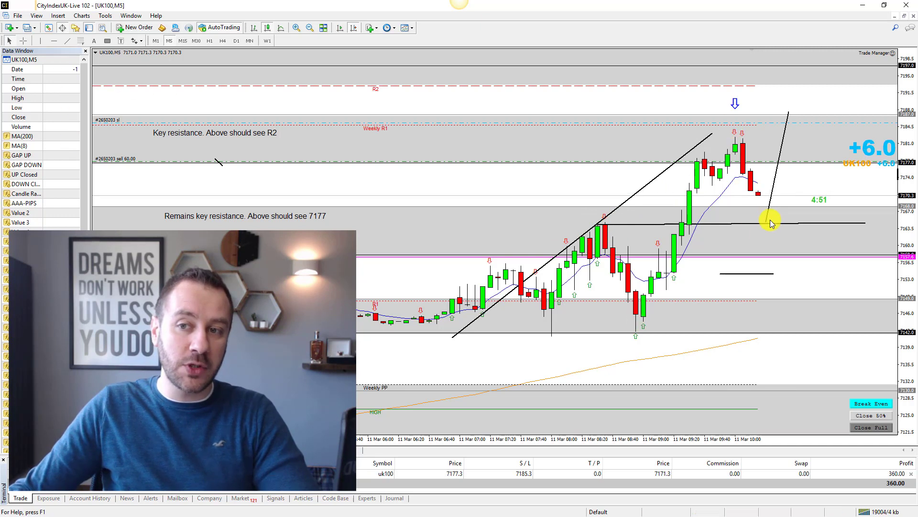
pyautogui.rightClick(790, 111)
pyautogui.click(789, 127)
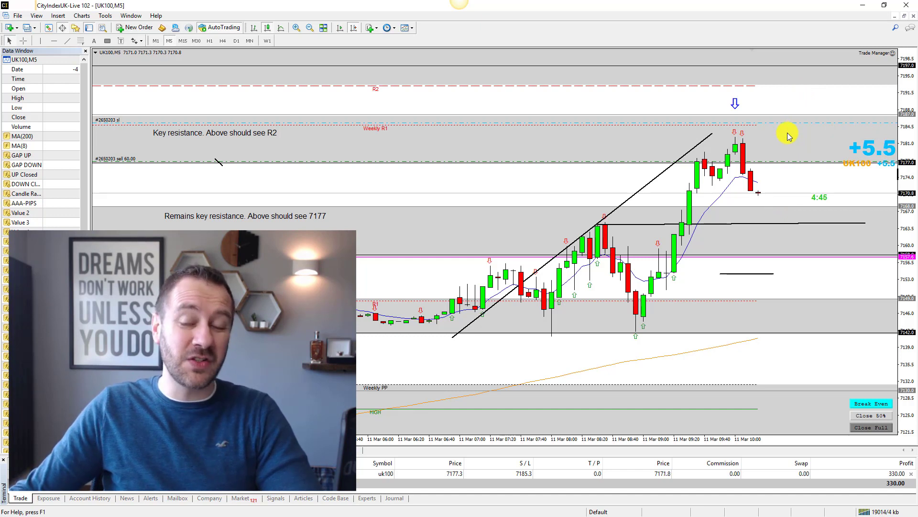
pyautogui.middleClick(607, 224)
pyautogui.middleClick(610, 222)
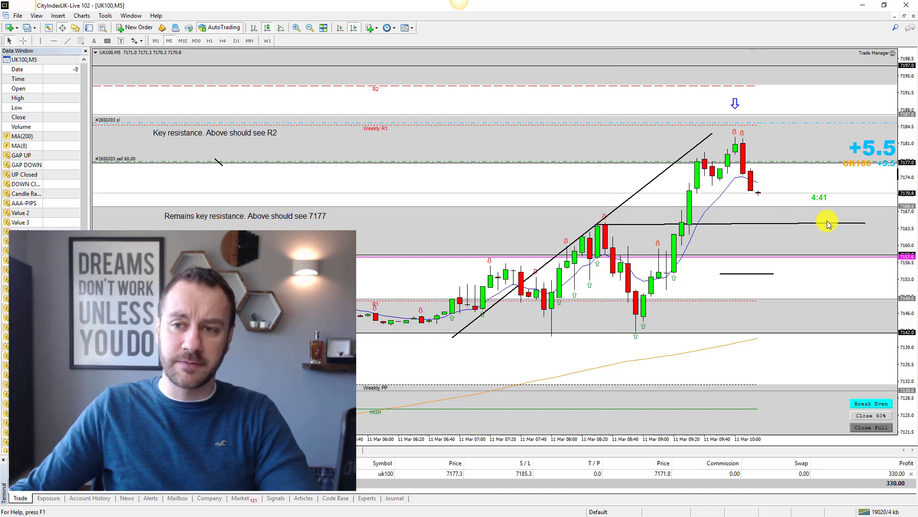
pyautogui.scroll(-1, 826, 220)
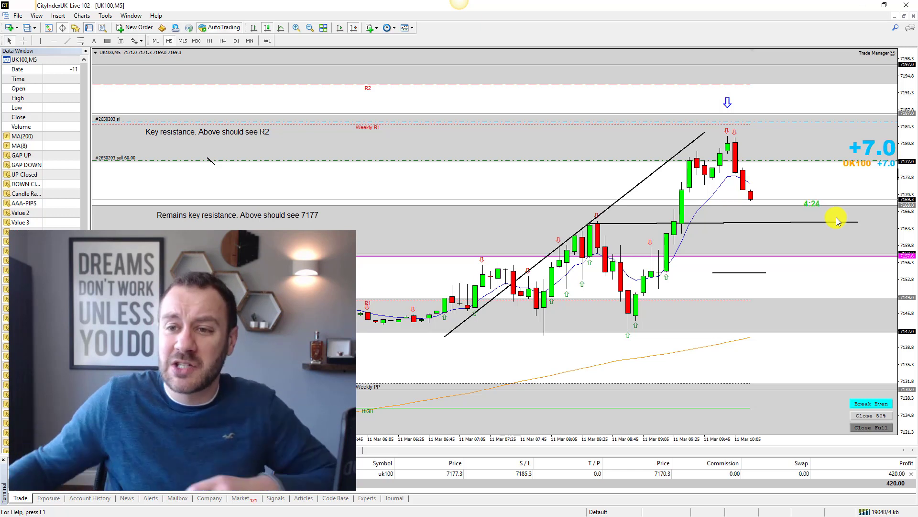
pyautogui.moveTo(754, 204)
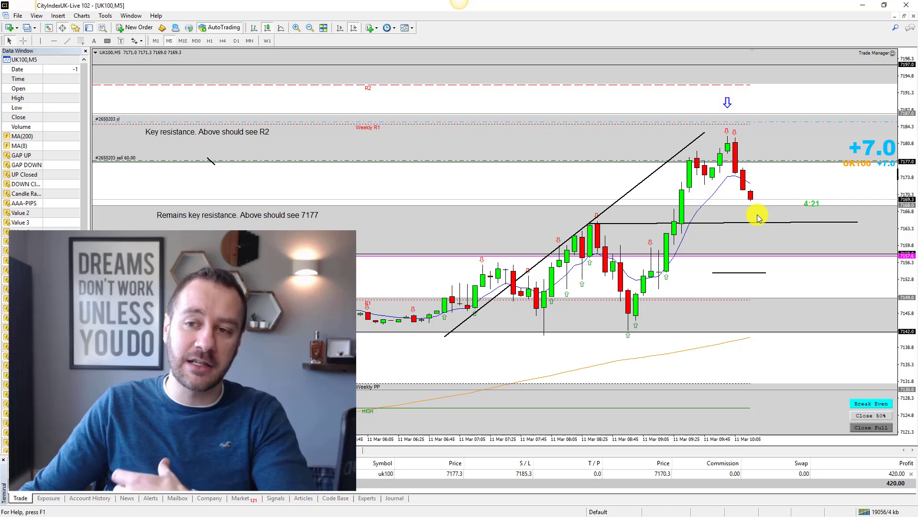
pyautogui.middleClick(617, 219)
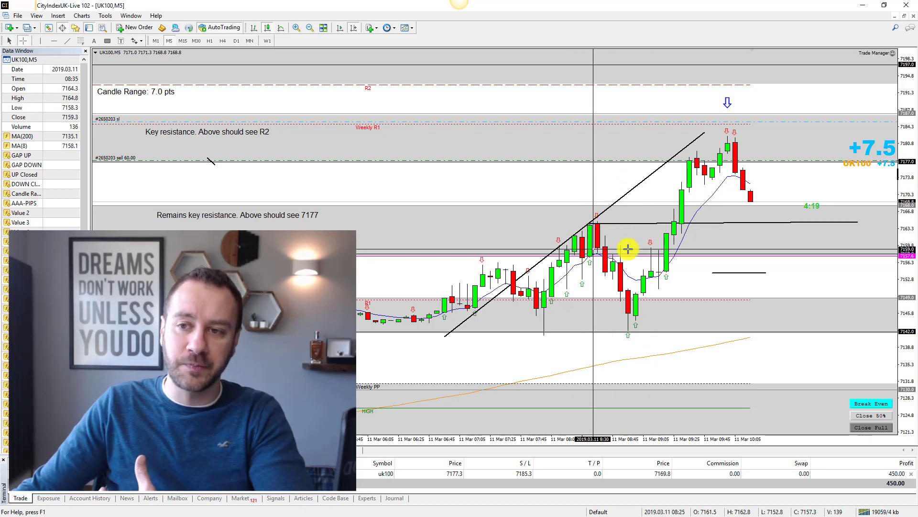
pyautogui.click(703, 174)
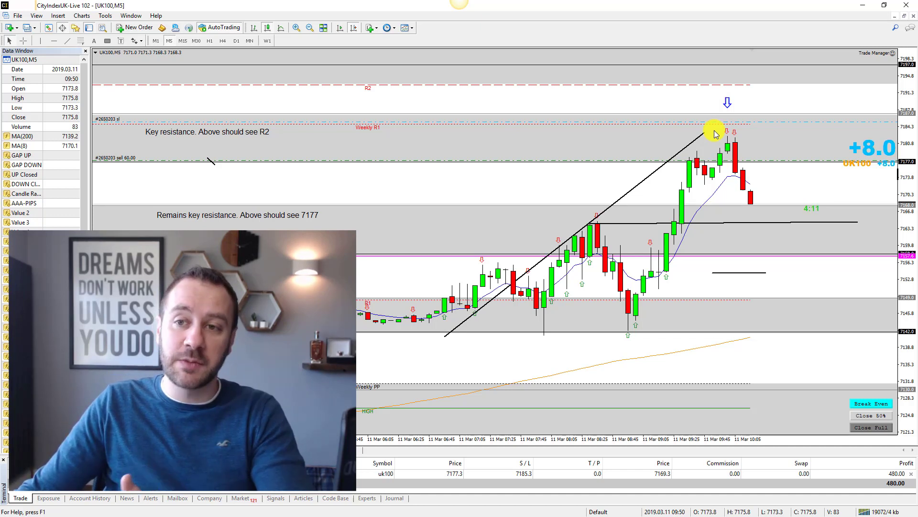
# - Move the stop loss to break even at 7177.3 and delete the rising trendline
pyautogui.click(870, 402)
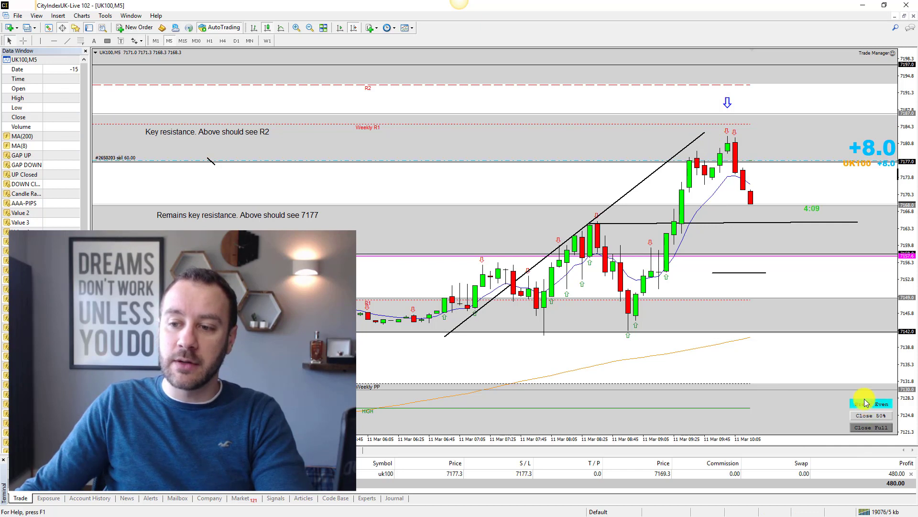
pyautogui.rightClick(702, 133)
pyautogui.click(765, 165)
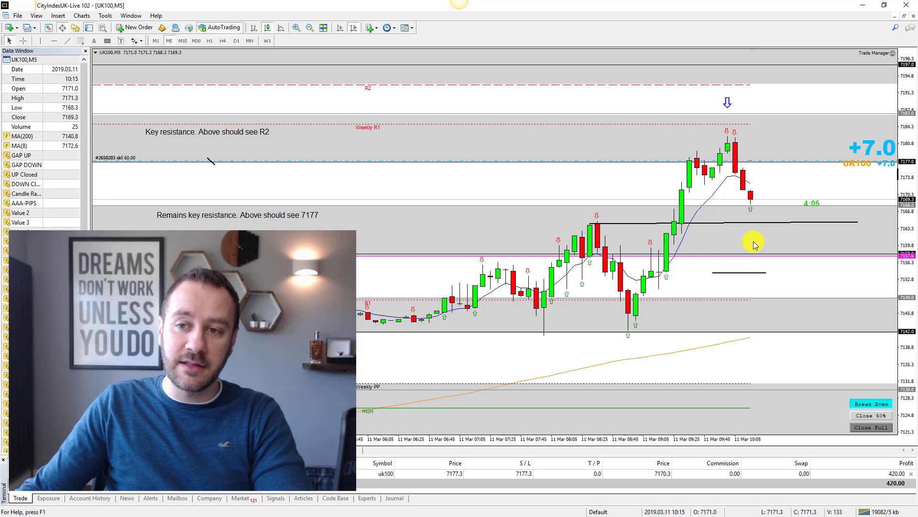
# - Check candle prices, then draw a line rightward from the 08:25 candle high
pyautogui.middleClick(736, 247)
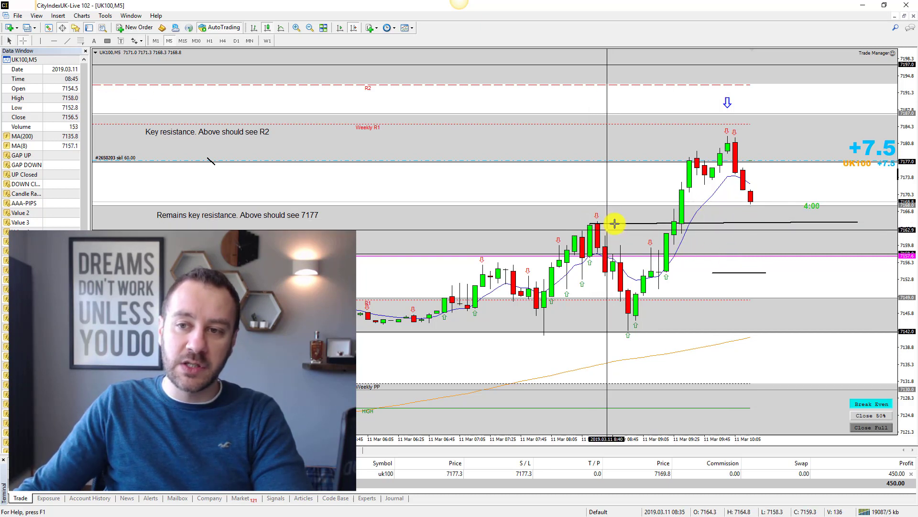
pyautogui.middleClick(603, 223)
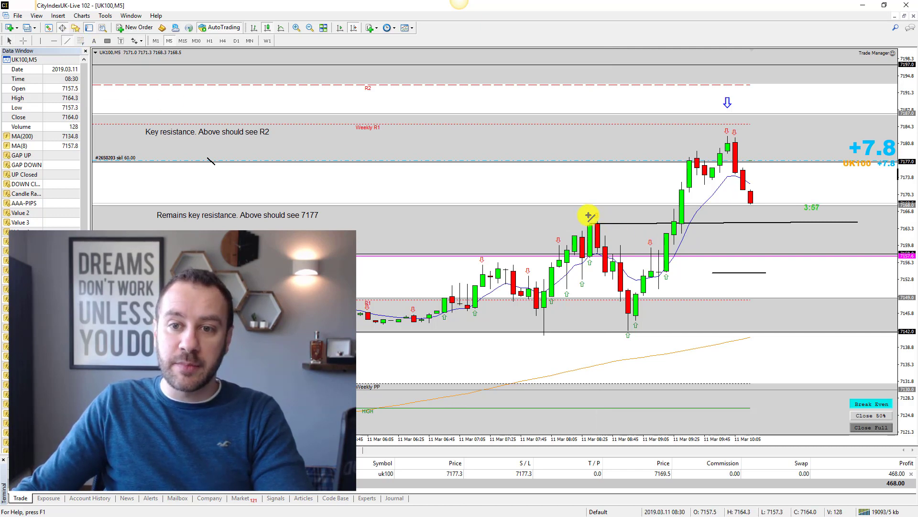
pyautogui.moveTo(589, 215); pyautogui.dragTo(865, 214)
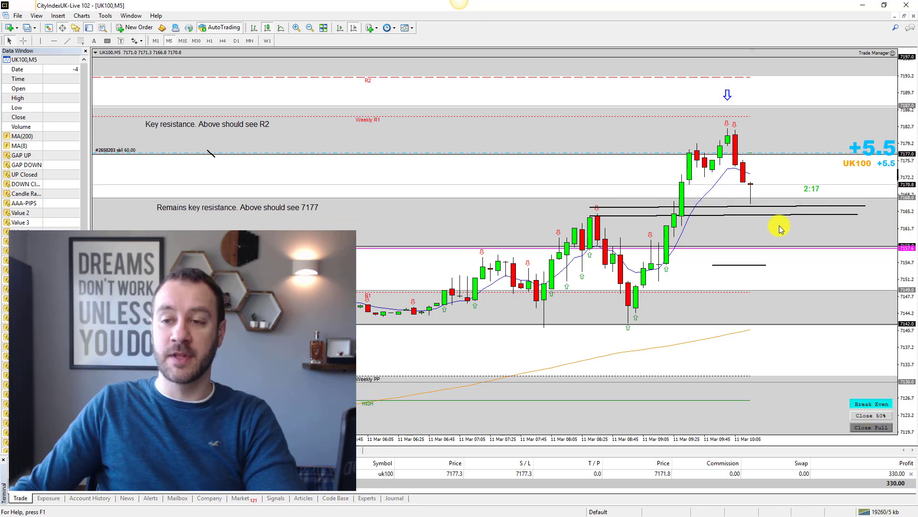
# - Inspect the latest candle's prices and preview, then dismiss, a trade level near 7175.6
pyautogui.middleClick(750, 197)
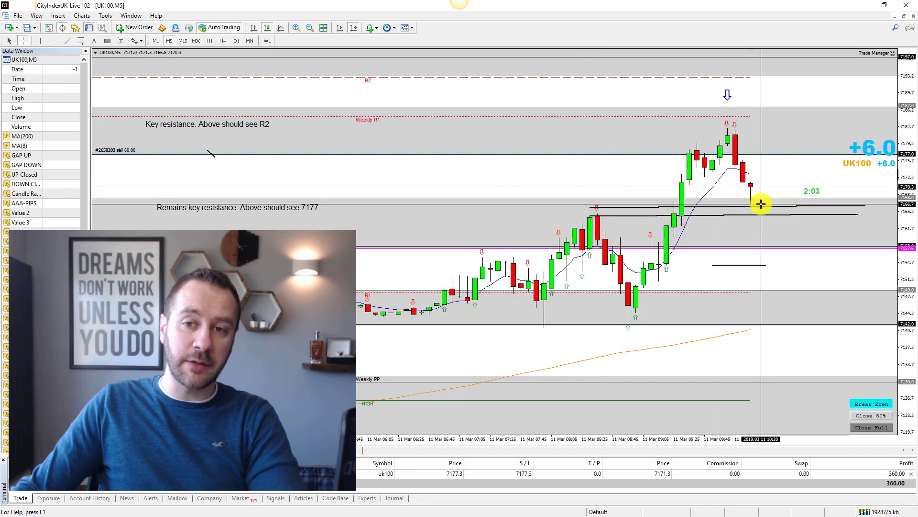
pyautogui.click(763, 154)
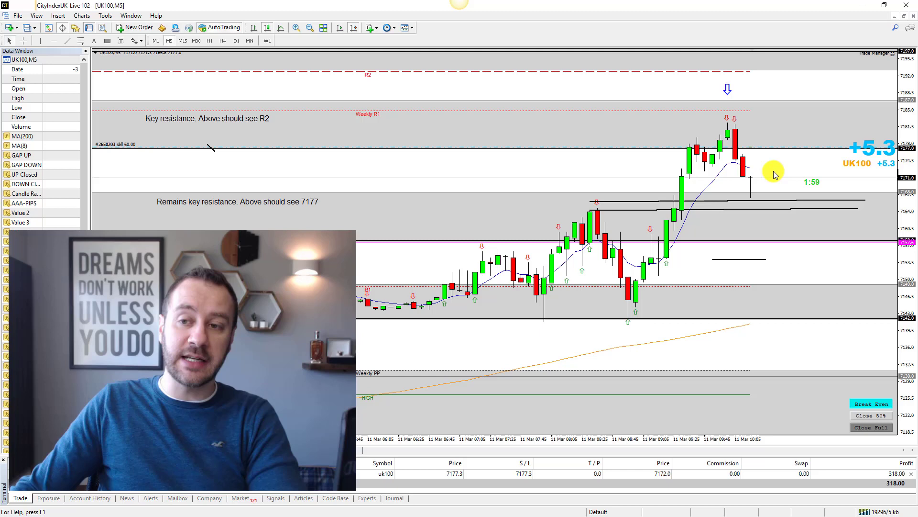
pyautogui.middleClick(748, 178)
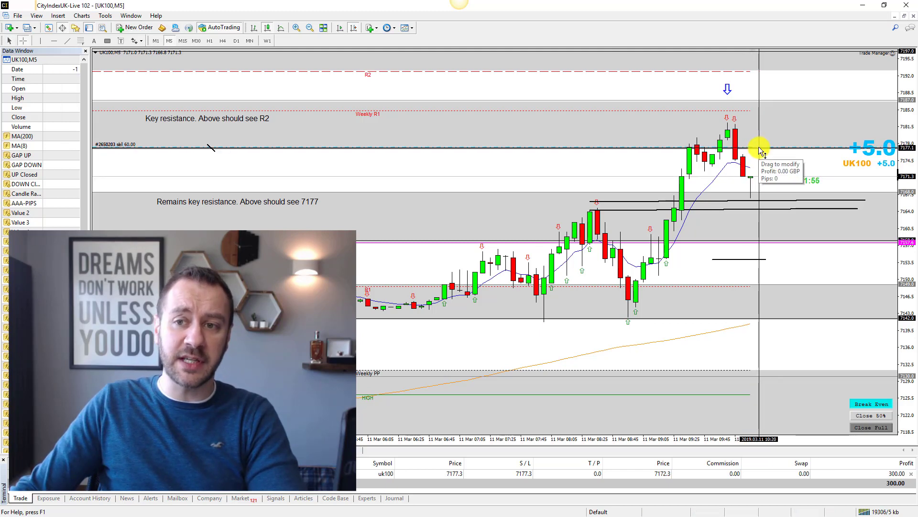
pyautogui.moveTo(760, 148); pyautogui.dragTo(754, 107)
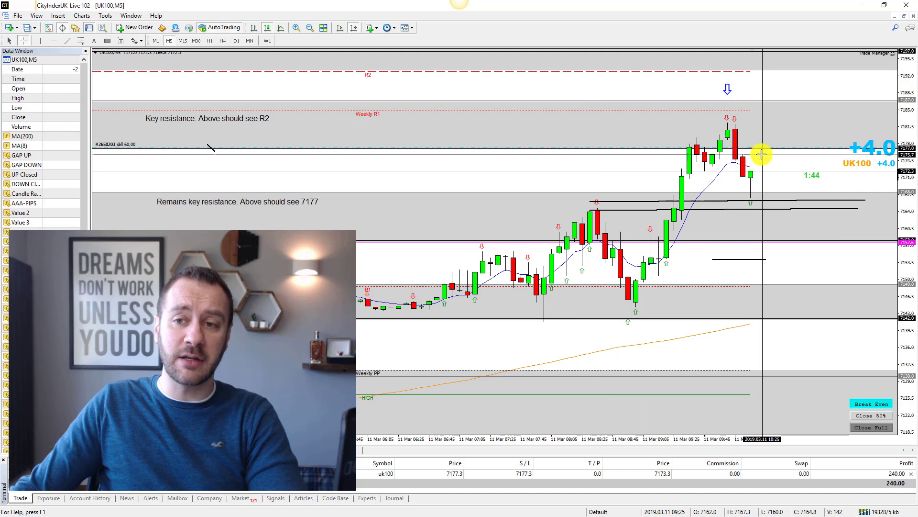
pyautogui.click(777, 166)
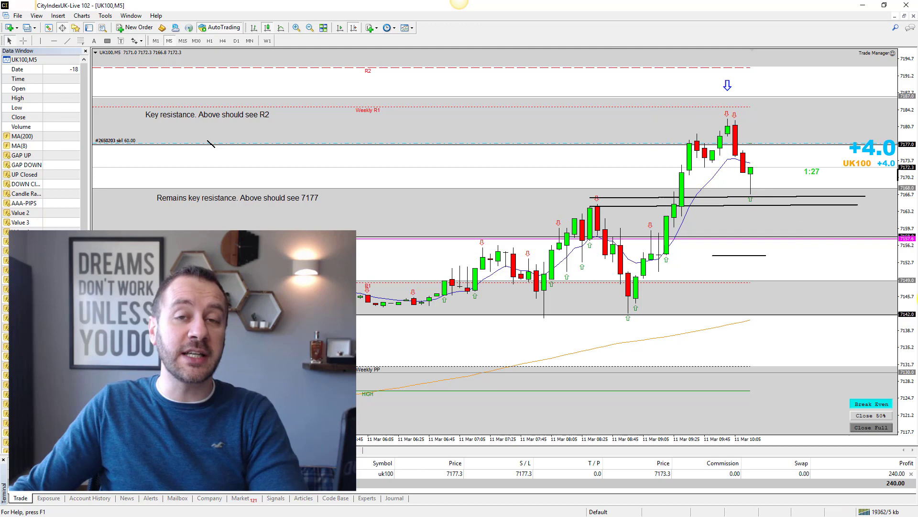
# - On the UK100 H4 chart, compress the price scale and draw a falling trendline across February highs
pyautogui.hotkey('ctrl', 'Tab')
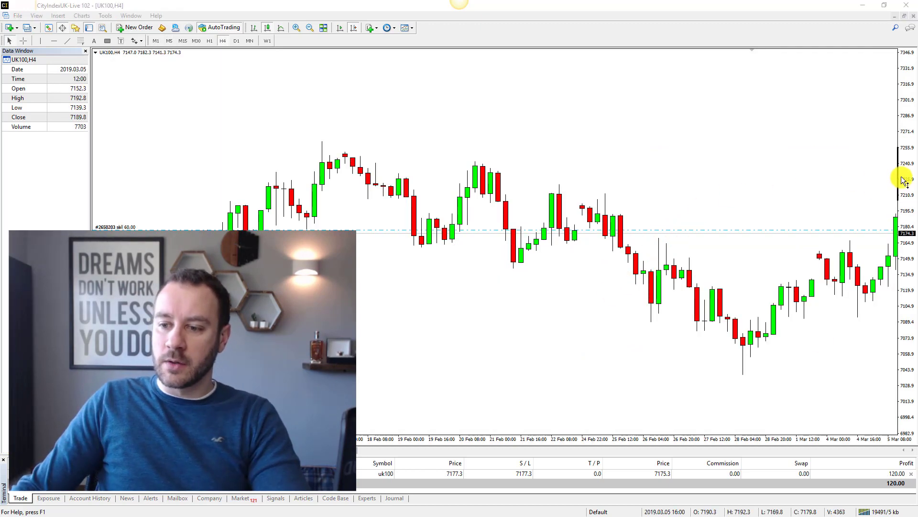
pyautogui.moveTo(902, 170); pyautogui.dragTo(902, 139)
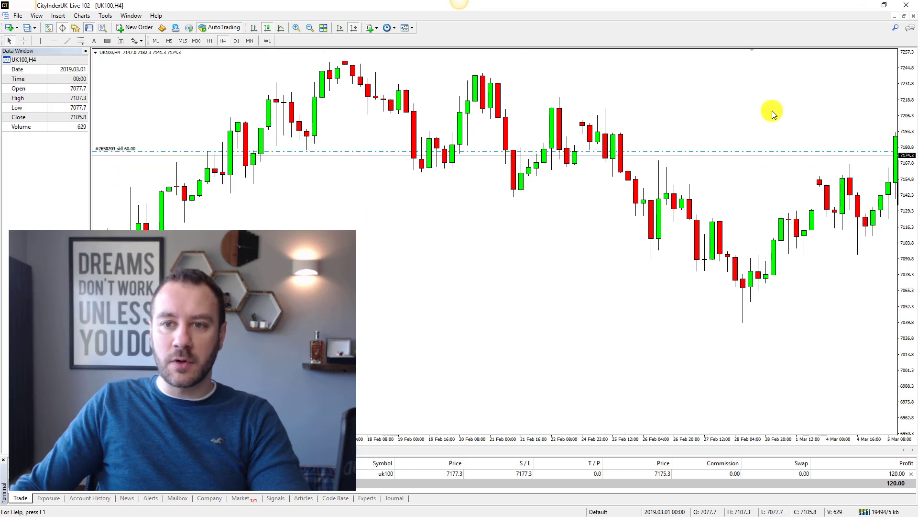
pyautogui.moveTo(770, 111); pyautogui.dragTo(761, 178)
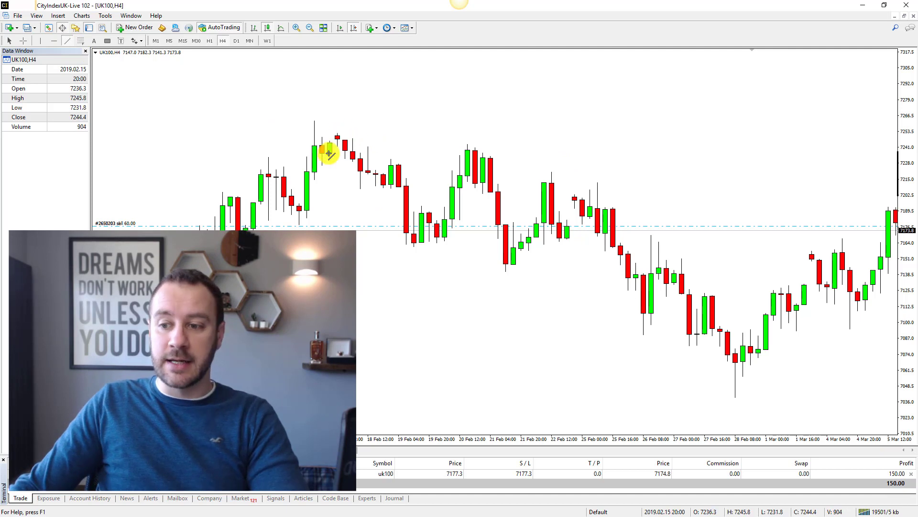
pyautogui.moveTo(338, 136); pyautogui.dragTo(796, 243)
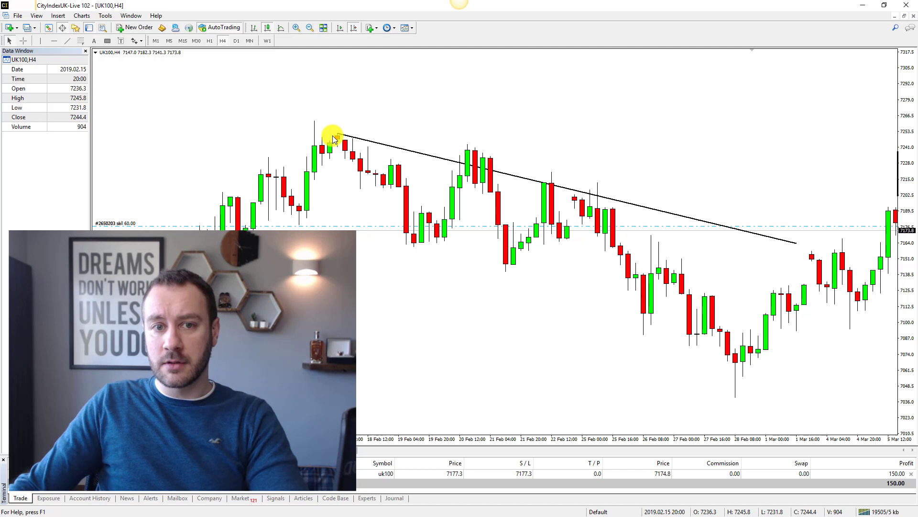
# - Draw a near-horizontal support line and mark the support zone with a grey rectangle
pyautogui.click(68, 41)
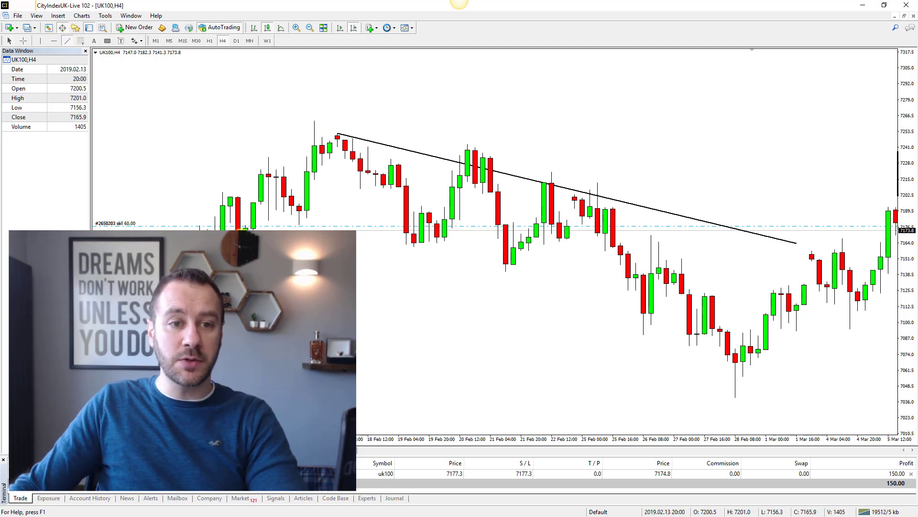
pyautogui.moveTo(378, 242); pyautogui.dragTo(774, 241)
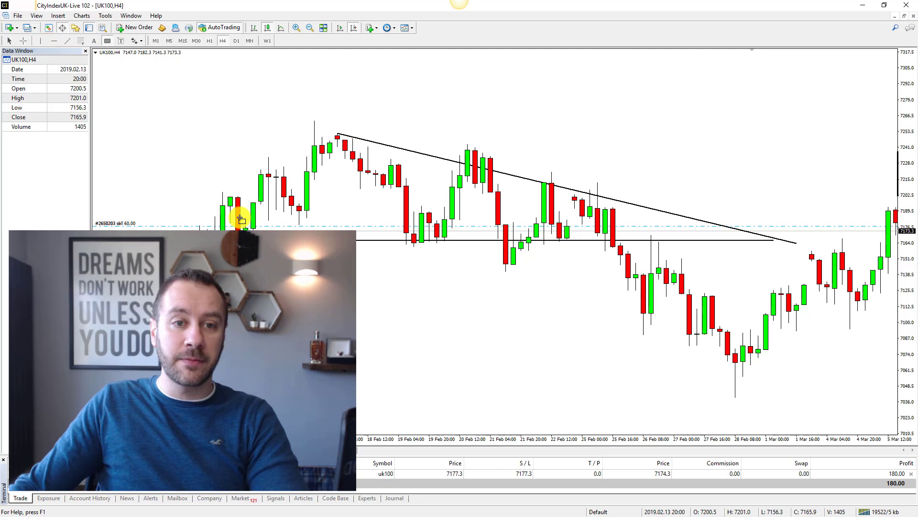
pyautogui.moveTo(241, 218); pyautogui.dragTo(781, 240)
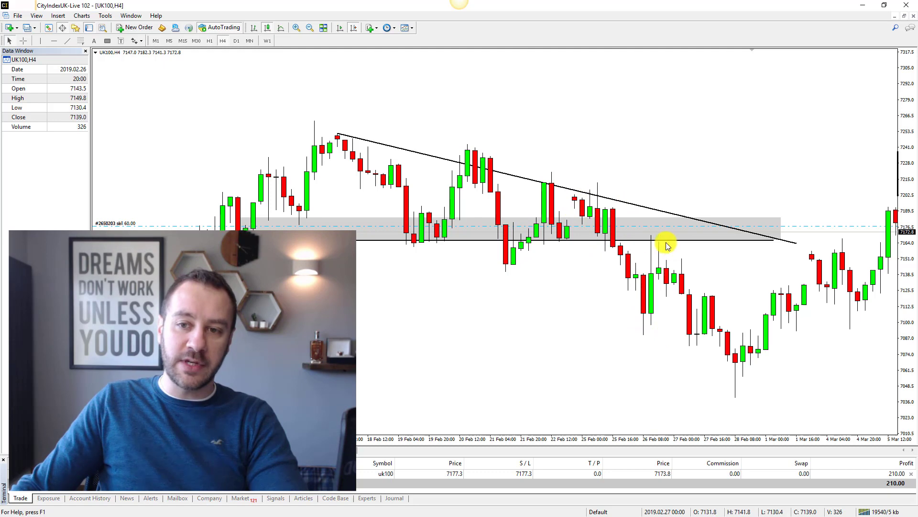
# - Pan to bars up to 11 Mar, extend the support line and zone rightward, then return to M5
pyautogui.moveTo(783, 284); pyautogui.dragTo(526, 285)
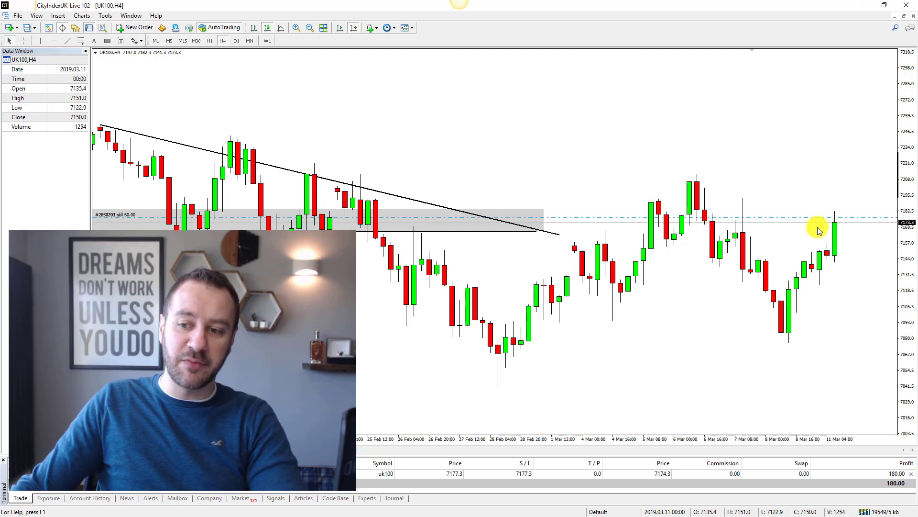
pyautogui.moveTo(633, 159); pyautogui.dragTo(838, 172)
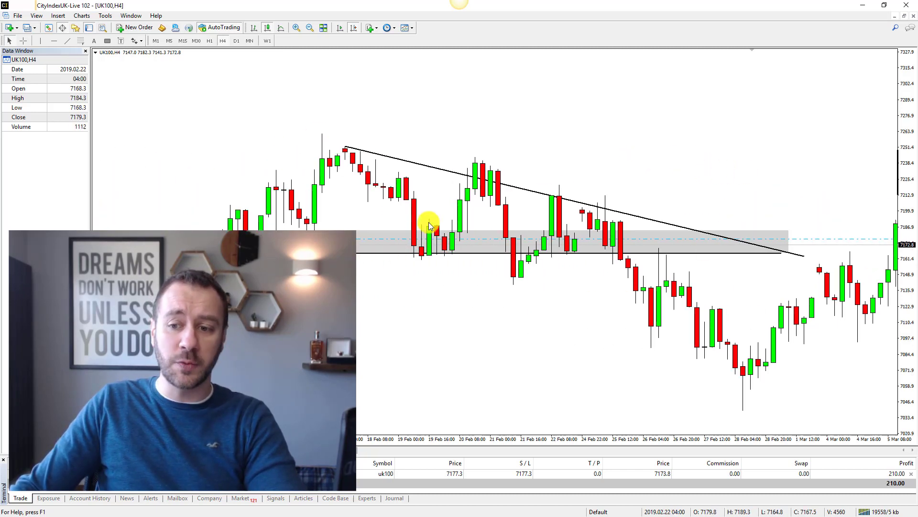
pyautogui.moveTo(750, 162); pyautogui.dragTo(443, 248)
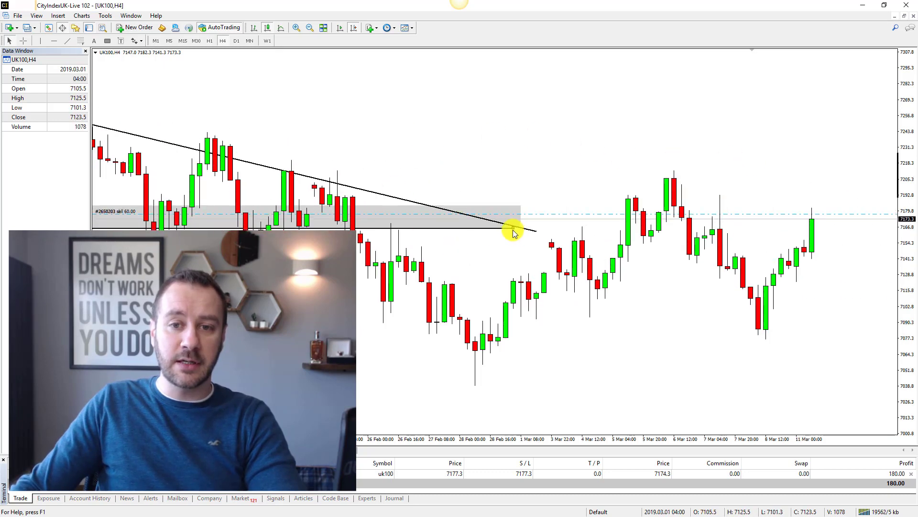
pyautogui.moveTo(516, 231); pyautogui.dragTo(864, 229)
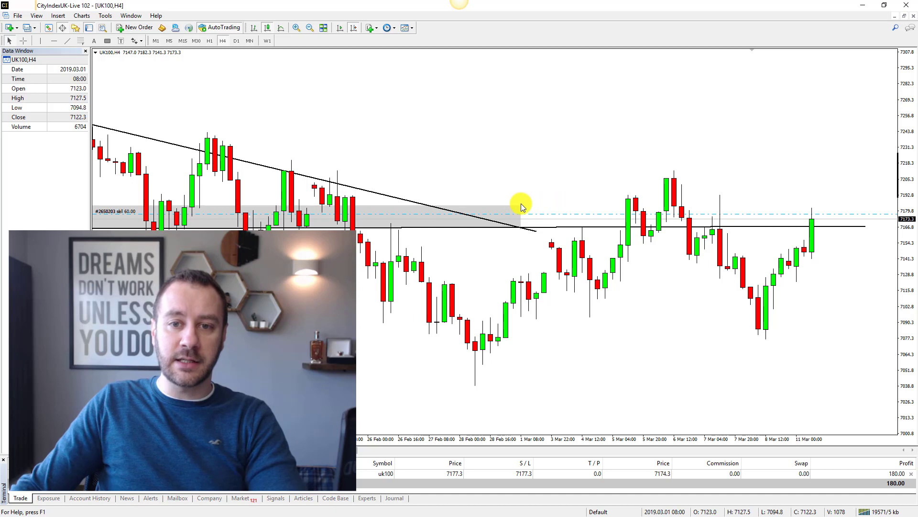
pyautogui.moveTo(521, 203); pyautogui.dragTo(860, 202)
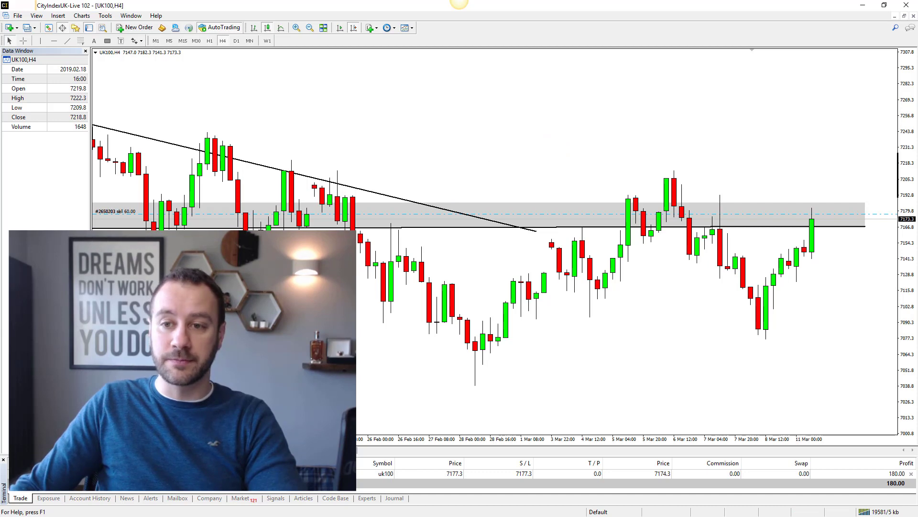
pyautogui.hotkey('ctrl', 'Tab')
# - Pan the M5 chart to lower prices and read an earlier candle and the 09:00 candle with the crosshair
pyautogui.moveTo(817, 209); pyautogui.dragTo(770, 235)
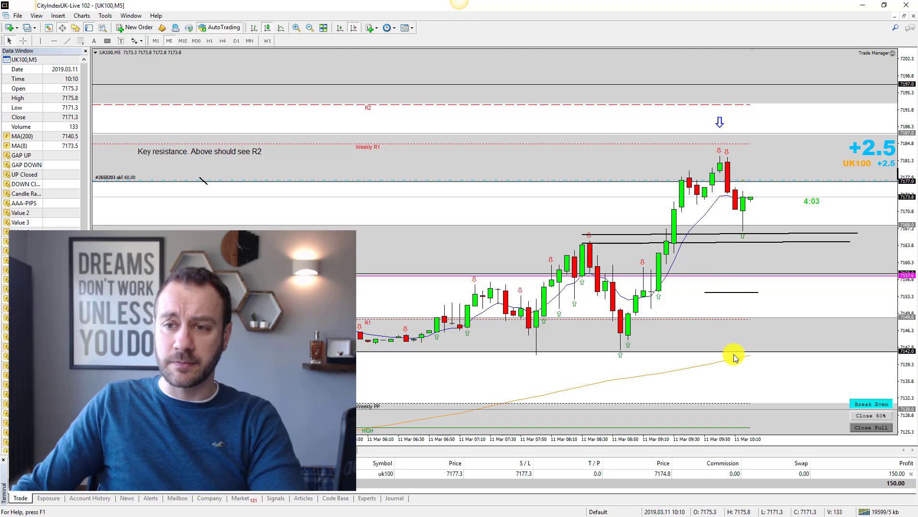
pyautogui.moveTo(733, 354)
pyautogui.mouseDown()
pyautogui.moveTo(724, 256)
pyautogui.moveTo(720, 356)
pyautogui.mouseUp()
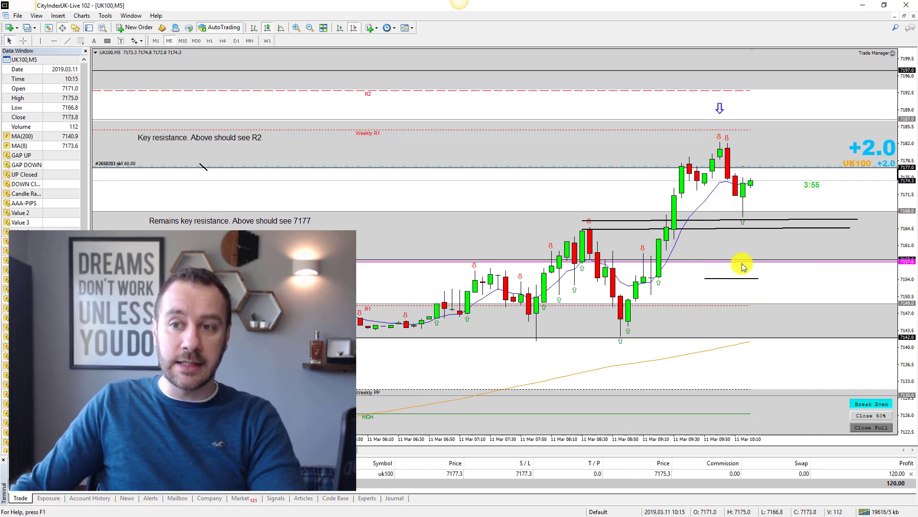
pyautogui.middleClick(713, 268)
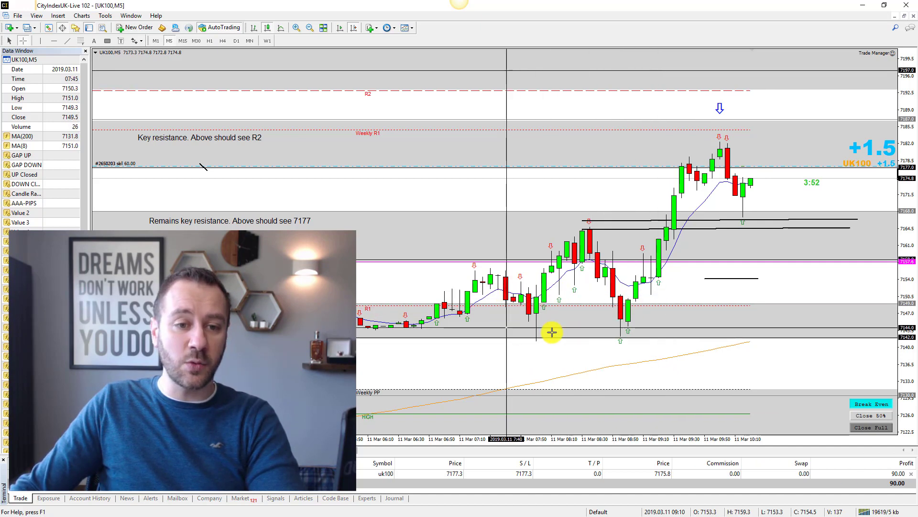
pyautogui.middleClick(814, 297)
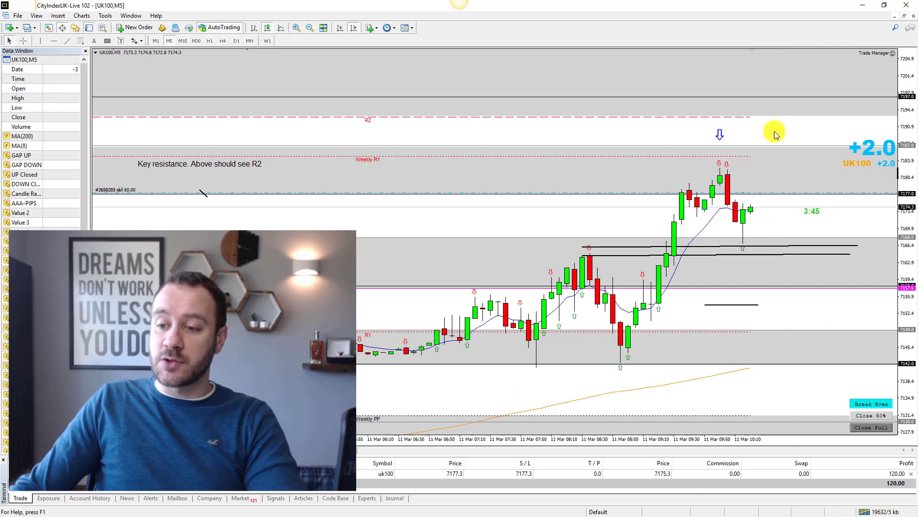
pyautogui.middleClick(666, 260)
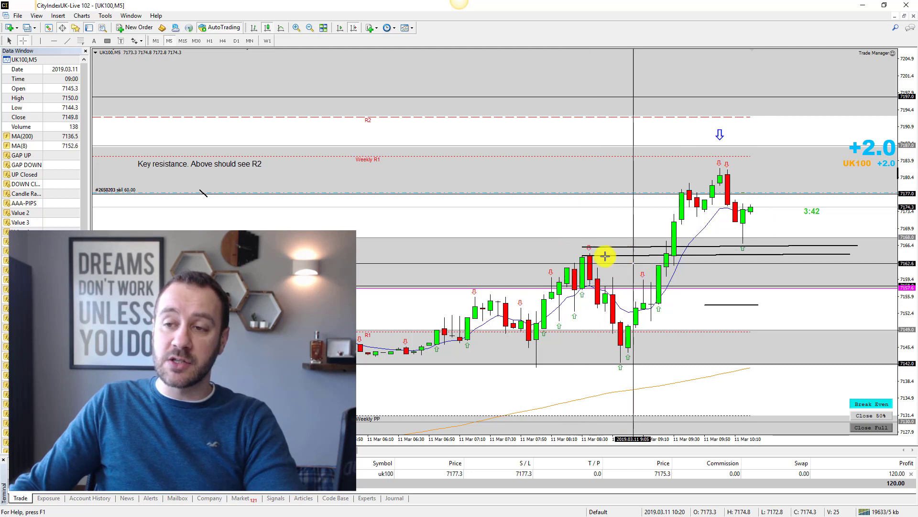
pyautogui.middleClick(783, 280)
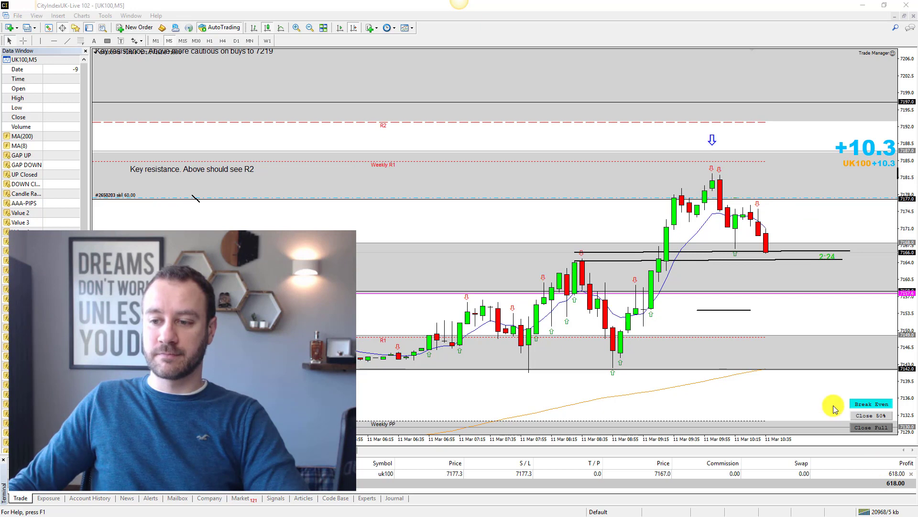
# - Close 50% of the short, then draw a trendline up across the recent candles
pyautogui.click(869, 419)
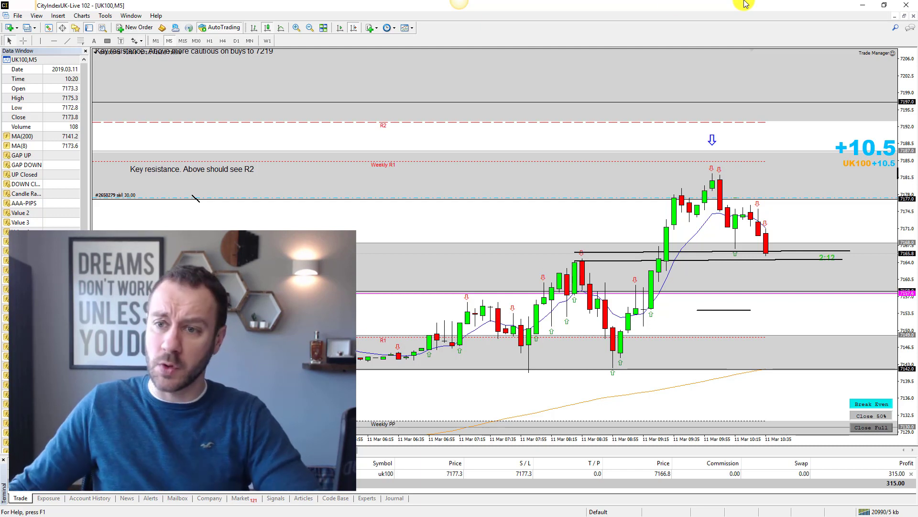
pyautogui.click(68, 41)
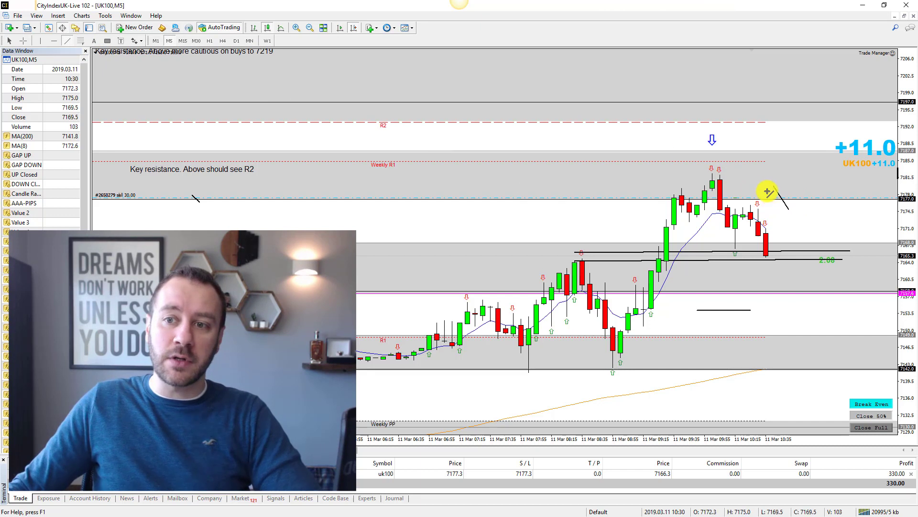
pyautogui.moveTo(775, 204); pyautogui.dragTo(797, 191)
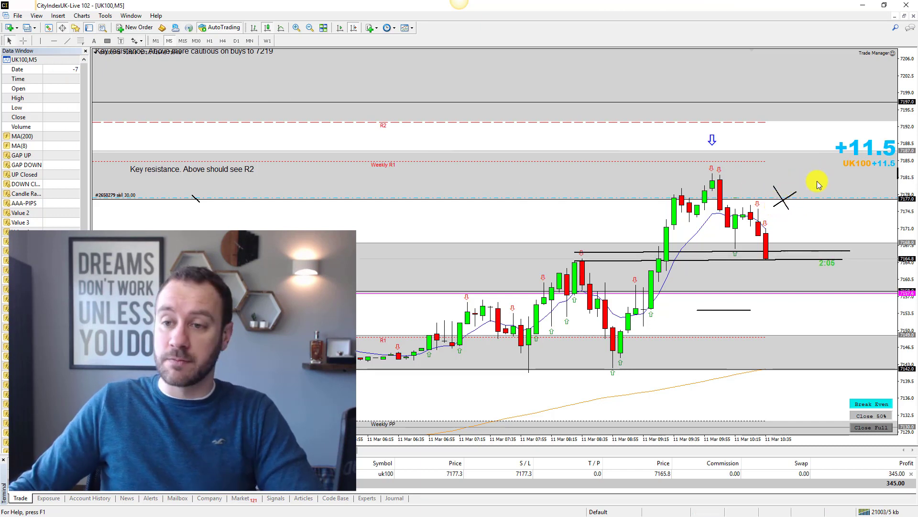
# - Move the horizontal line down to 7174.9 and nudge the stop loss line near 7177
pyautogui.middleClick(577, 255)
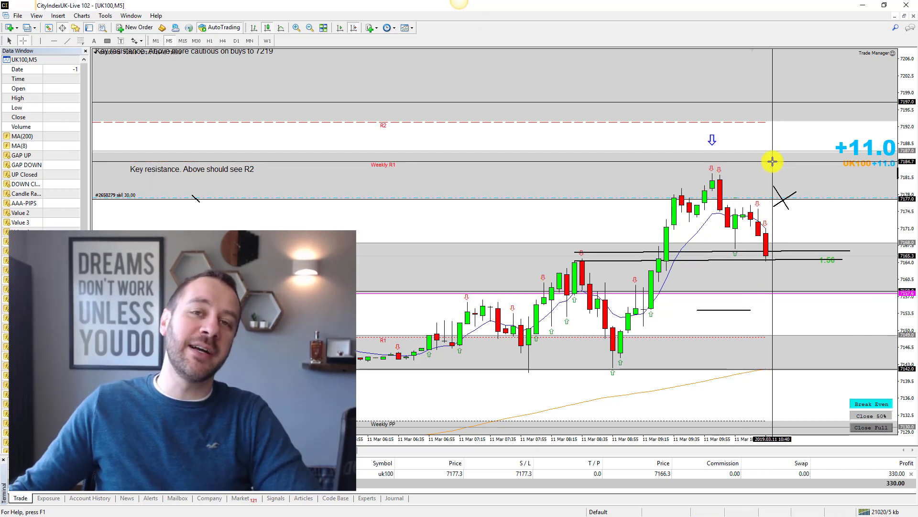
pyautogui.moveTo(772, 162)
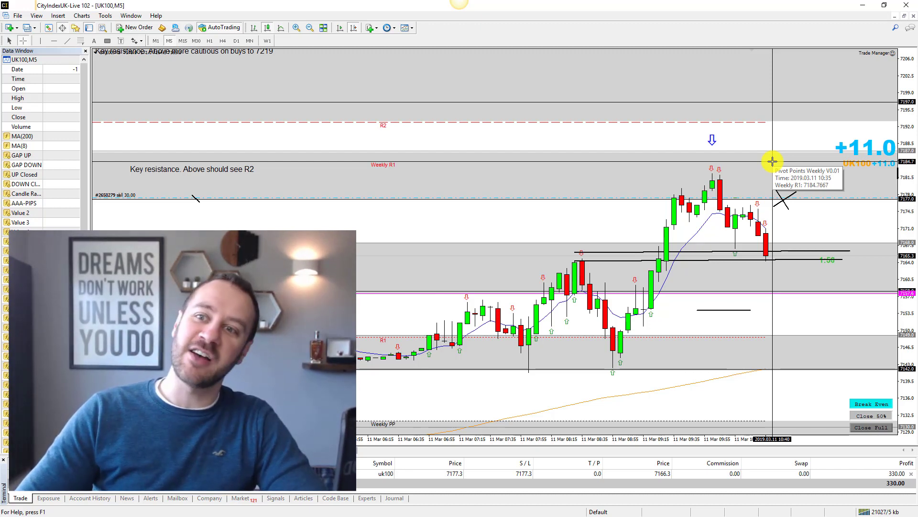
pyautogui.moveTo(773, 162); pyautogui.dragTo(758, 199)
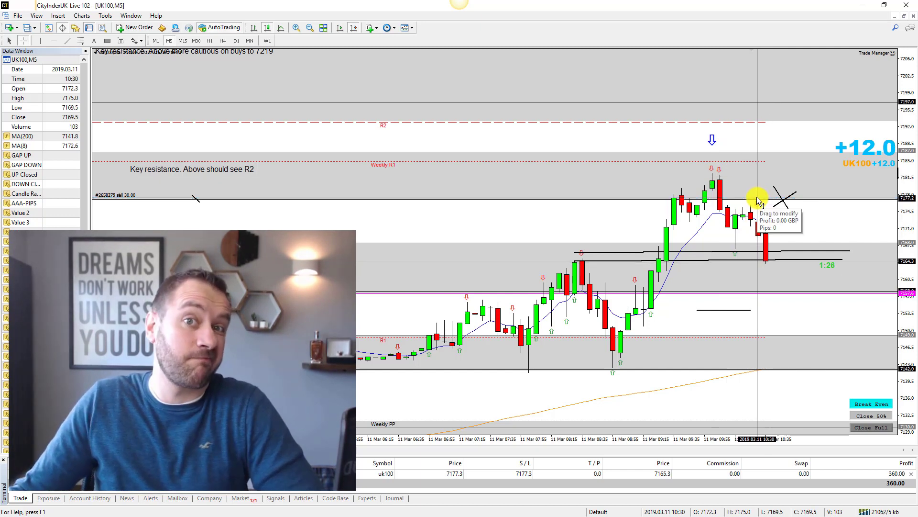
pyautogui.moveTo(756, 197); pyautogui.dragTo(757, 196)
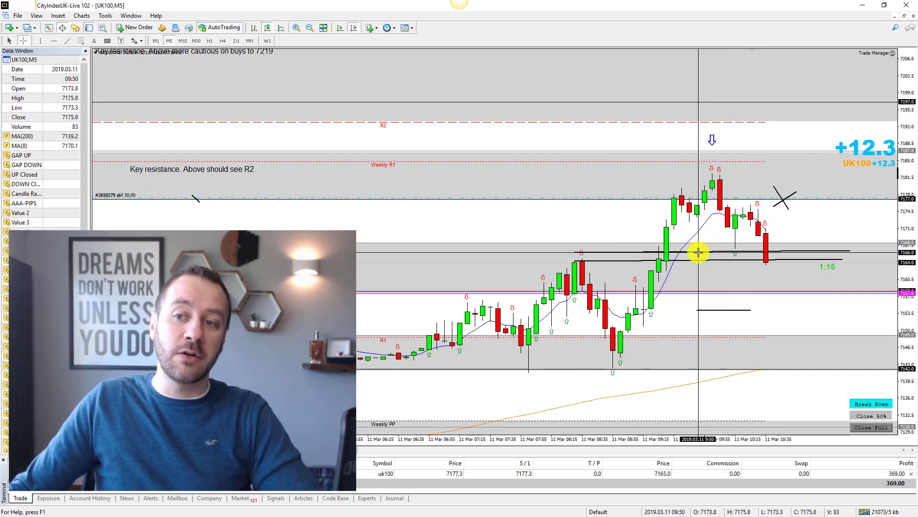
# - Draw a longer rising trendline, reselect the Trendline tool, and check recent candle values with the crosshair
pyautogui.moveTo(732, 231); pyautogui.dragTo(496, 103)
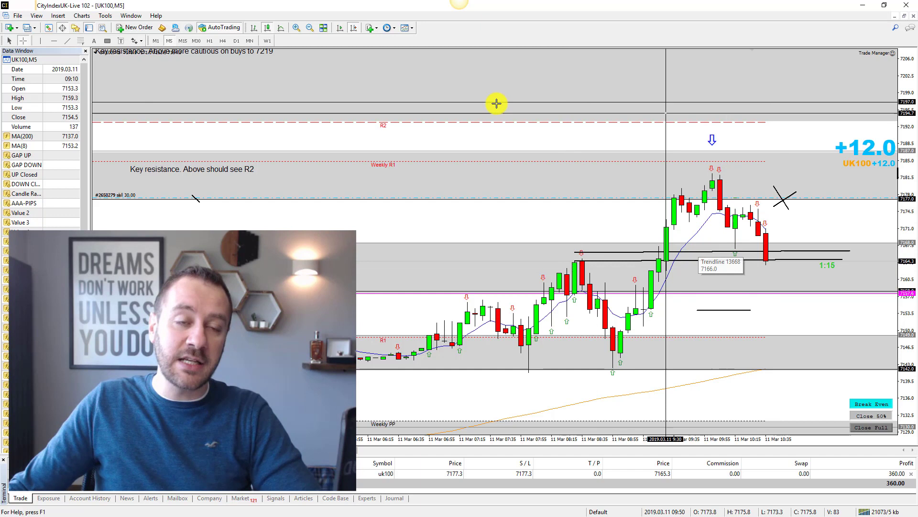
pyautogui.click(67, 41)
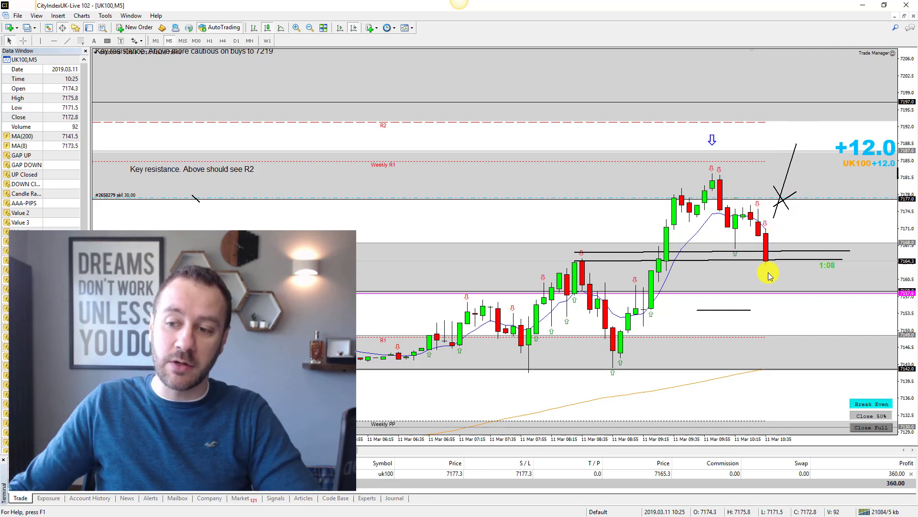
pyautogui.middleClick(598, 260)
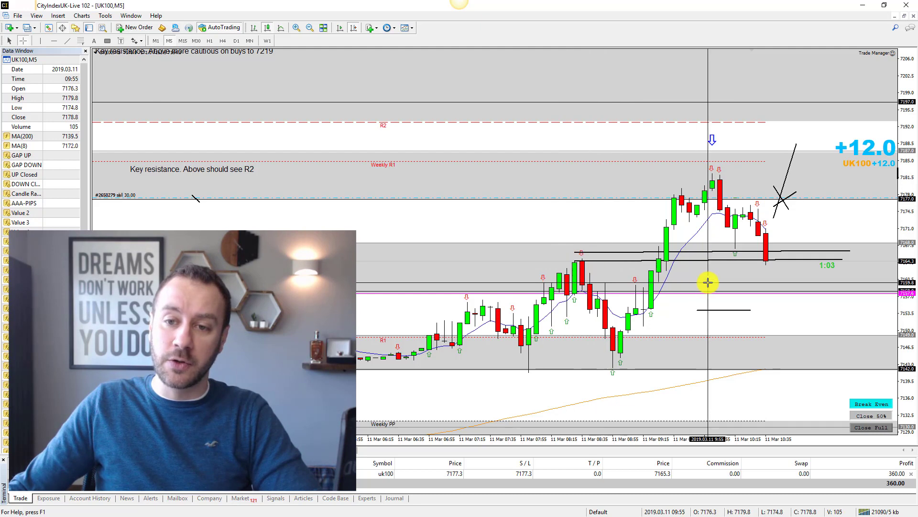
pyautogui.middleClick(717, 260)
pyautogui.middleClick(740, 268)
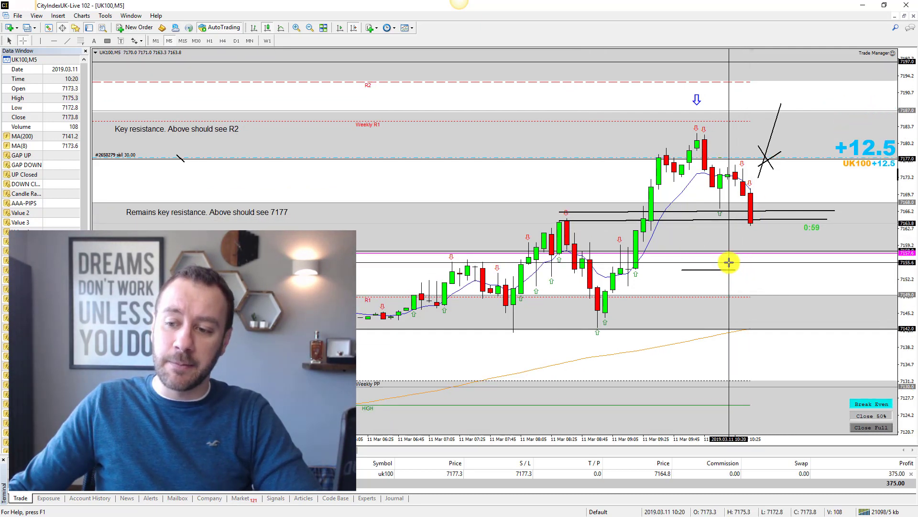
pyautogui.middleClick(727, 260)
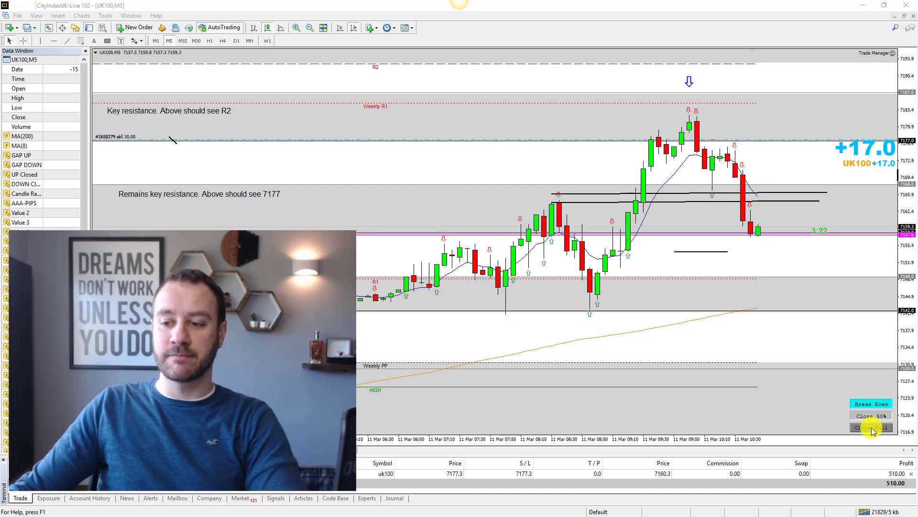
# - Close the remaining position fully and move the horizontal line up to about 7166
pyautogui.click(871, 428)
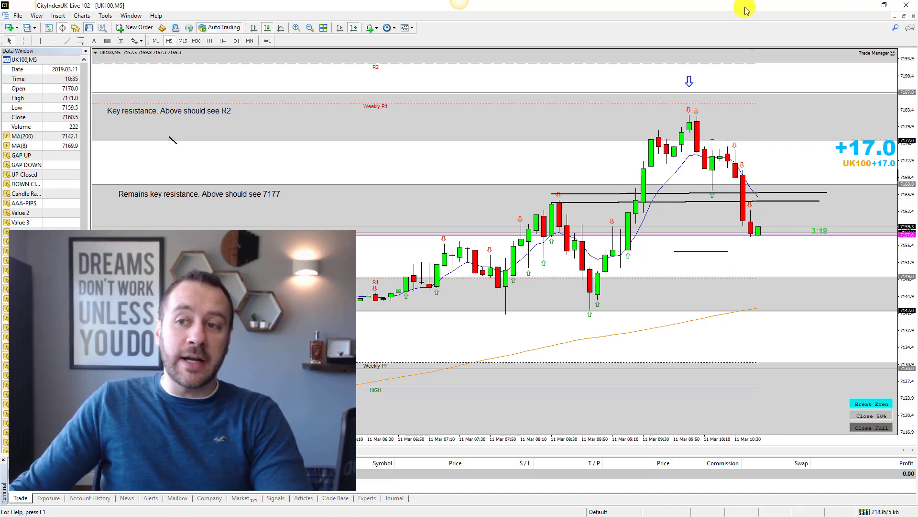
pyautogui.middleClick(760, 224)
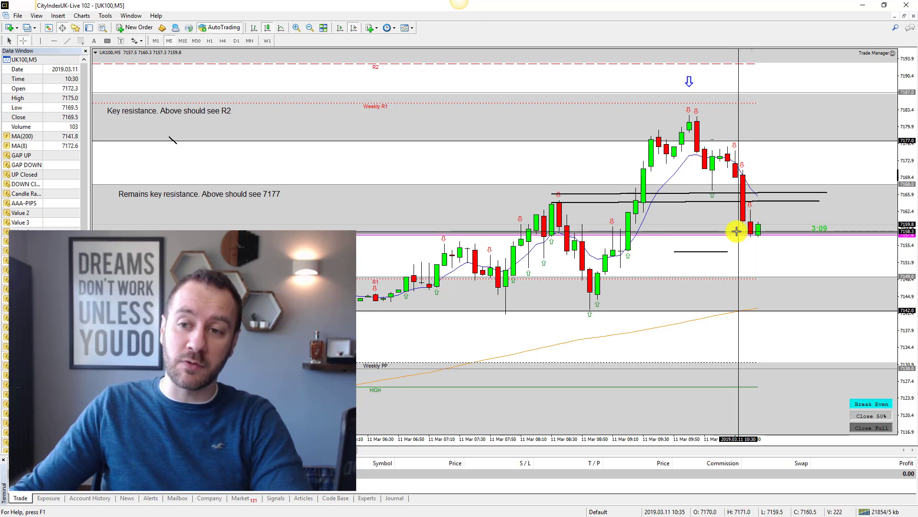
pyautogui.moveTo(747, 233); pyautogui.dragTo(742, 194)
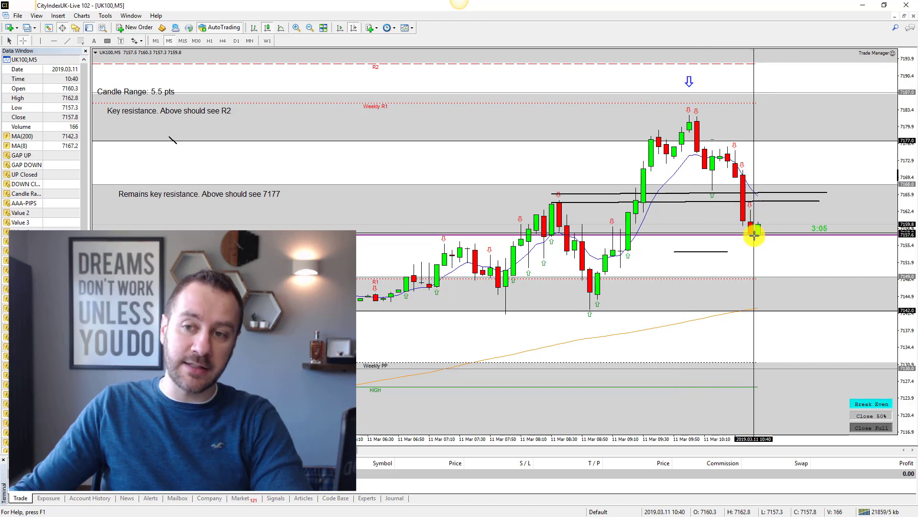
pyautogui.moveTo(753, 234)
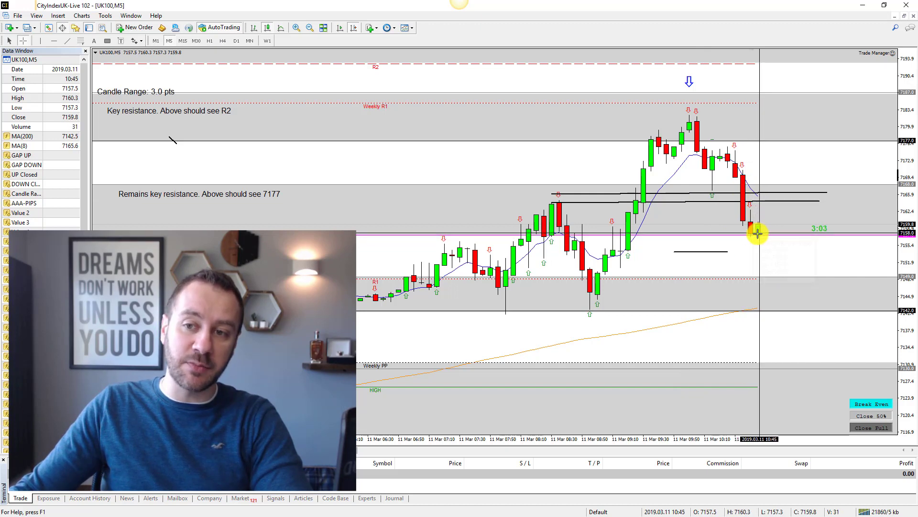
pyautogui.click(792, 222)
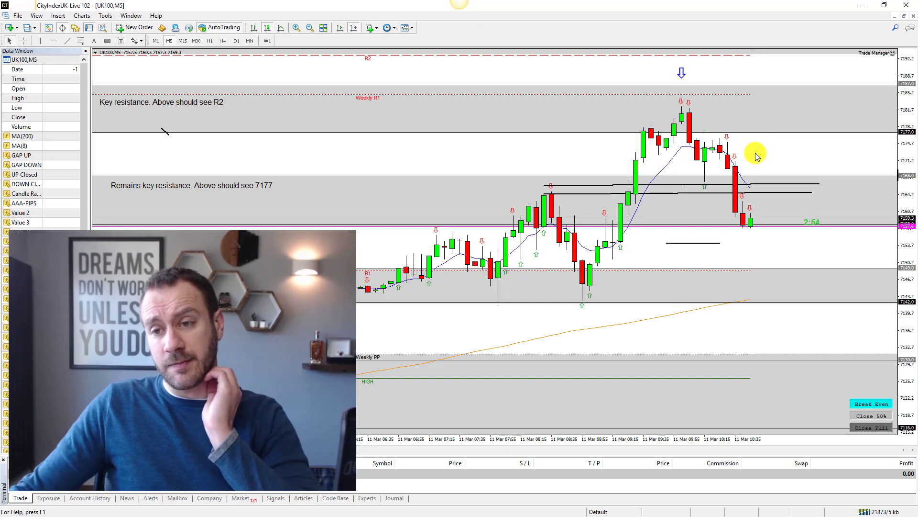
# - Check the 08:30 candle, then draw a trendline right from the 08:15 bar along resistance
pyautogui.middleClick(677, 116)
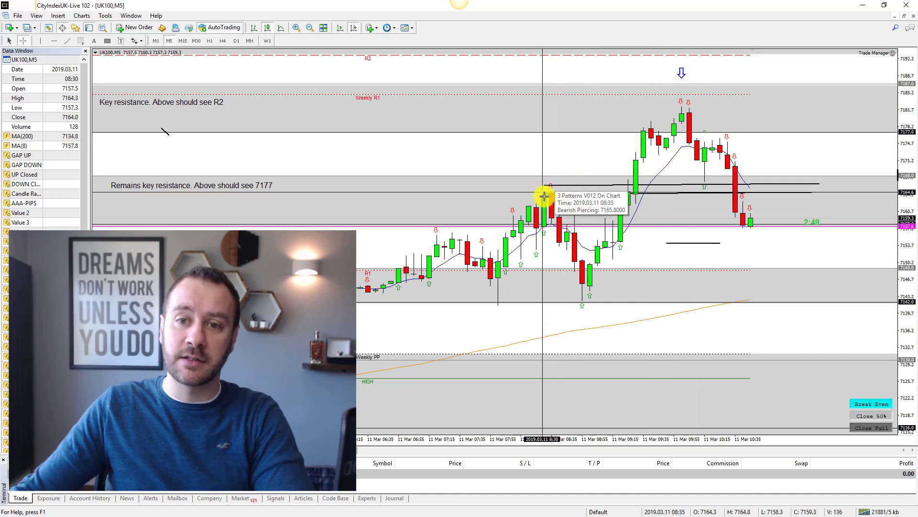
pyautogui.click(68, 41)
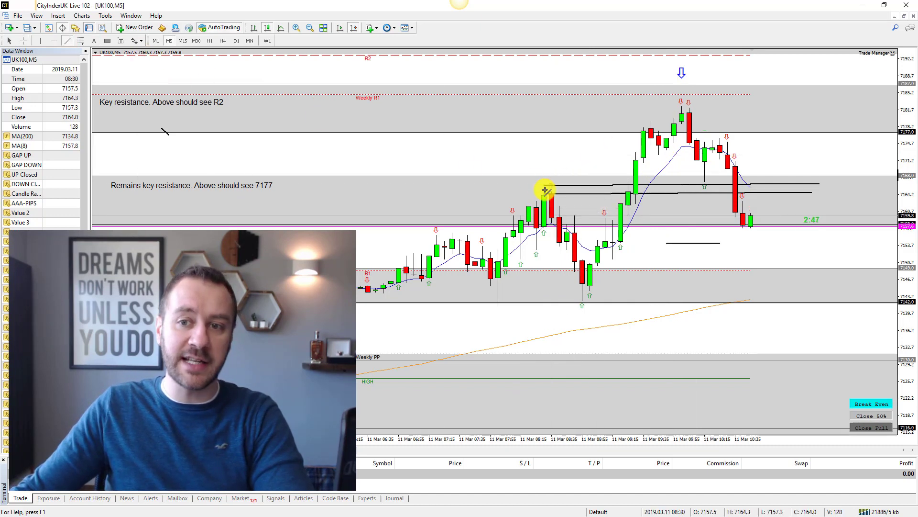
pyautogui.moveTo(820, 191); pyautogui.dragTo(827, 186)
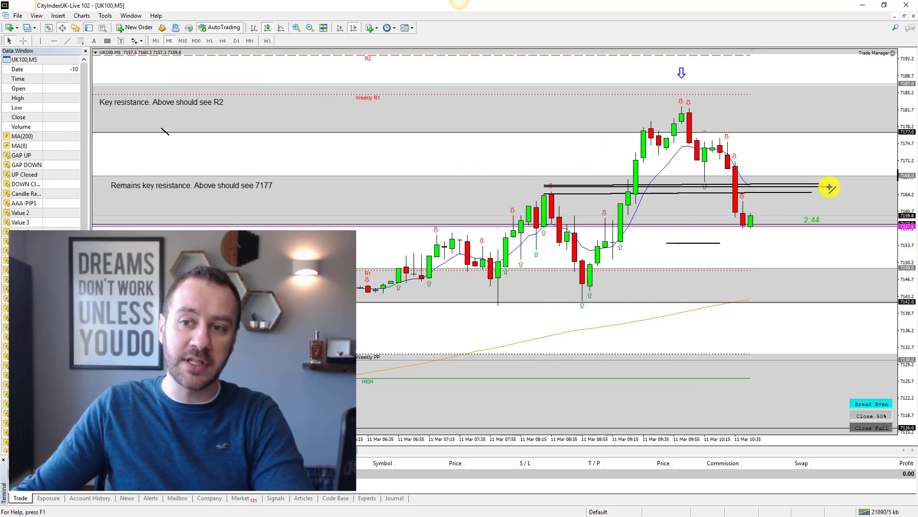